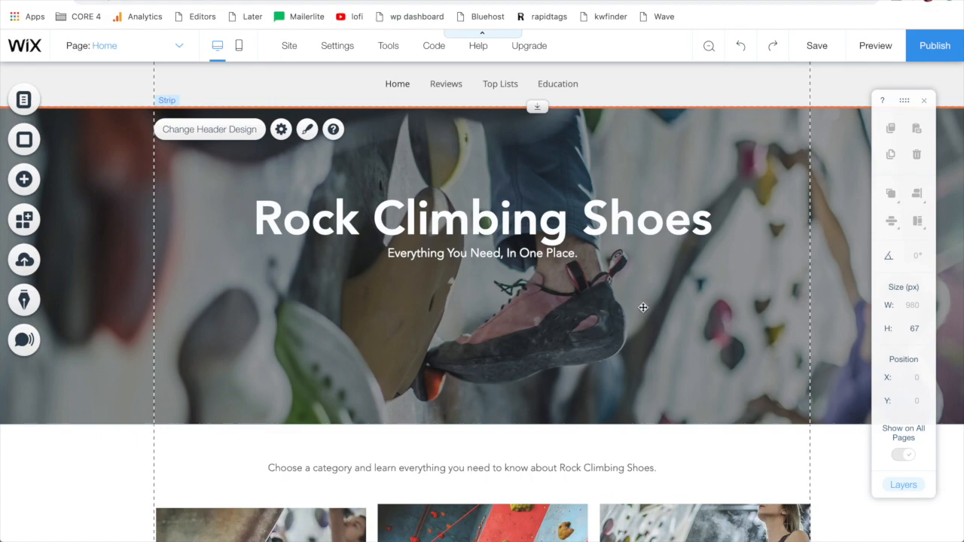
scroll(505, 224, down, 4)
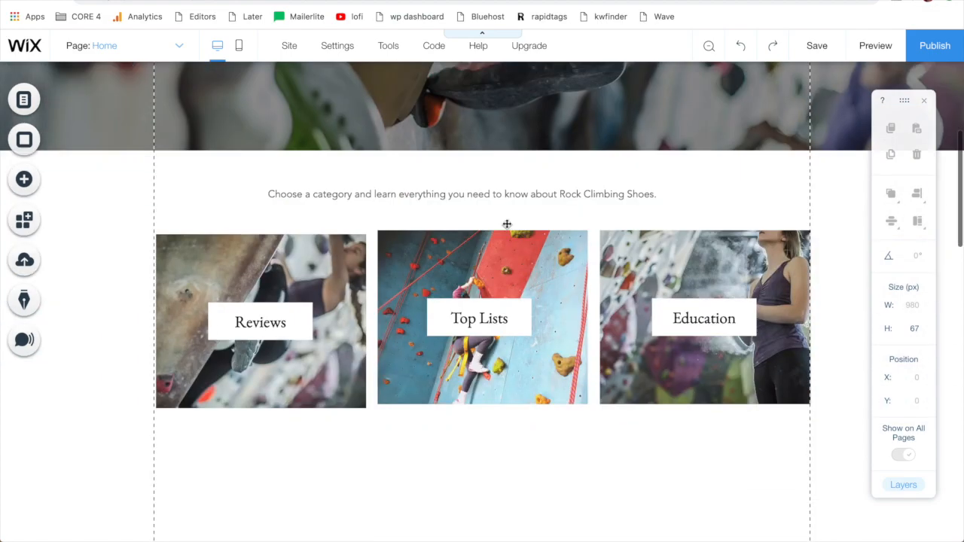
scroll(505, 218, up, 3)
scroll(410, 113, up, 1)
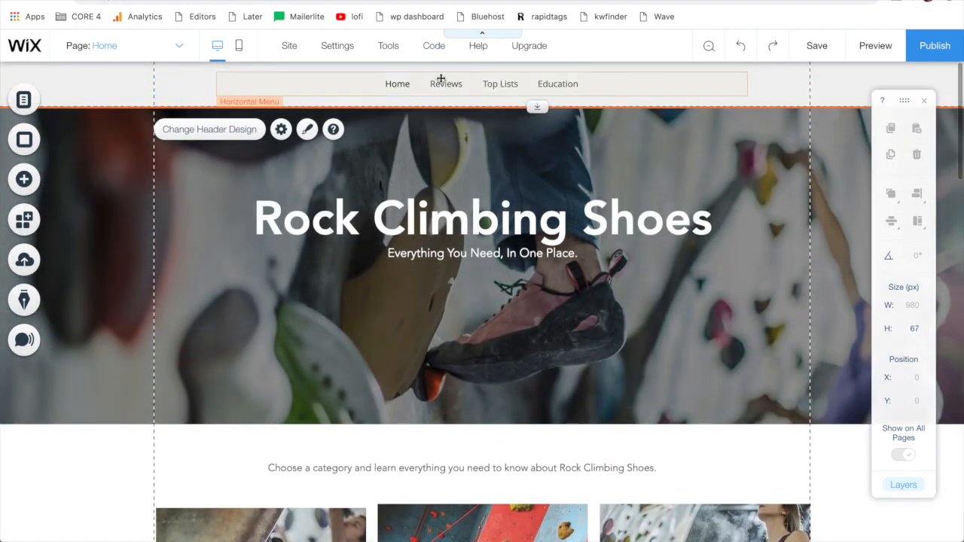
scroll(581, 243, down, 3)
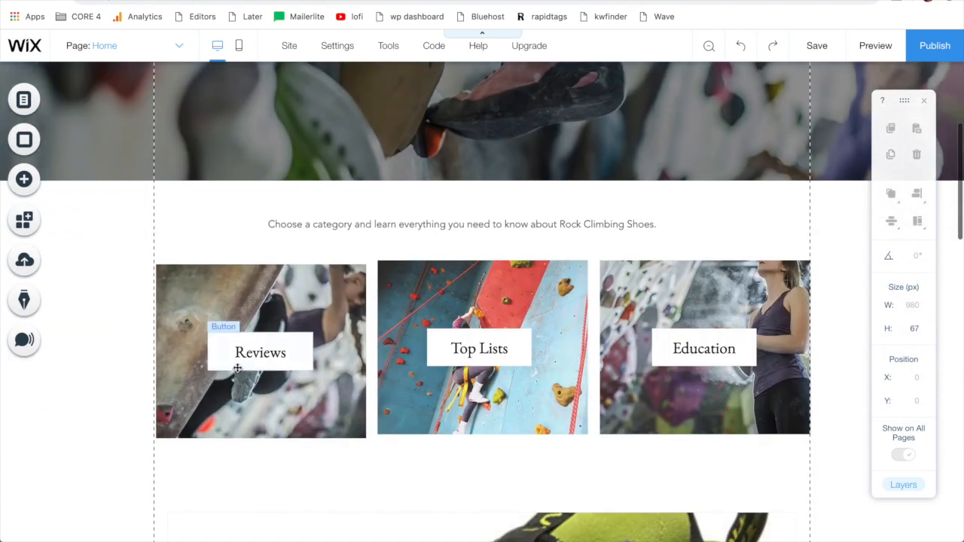
scroll(577, 204, up, 3)
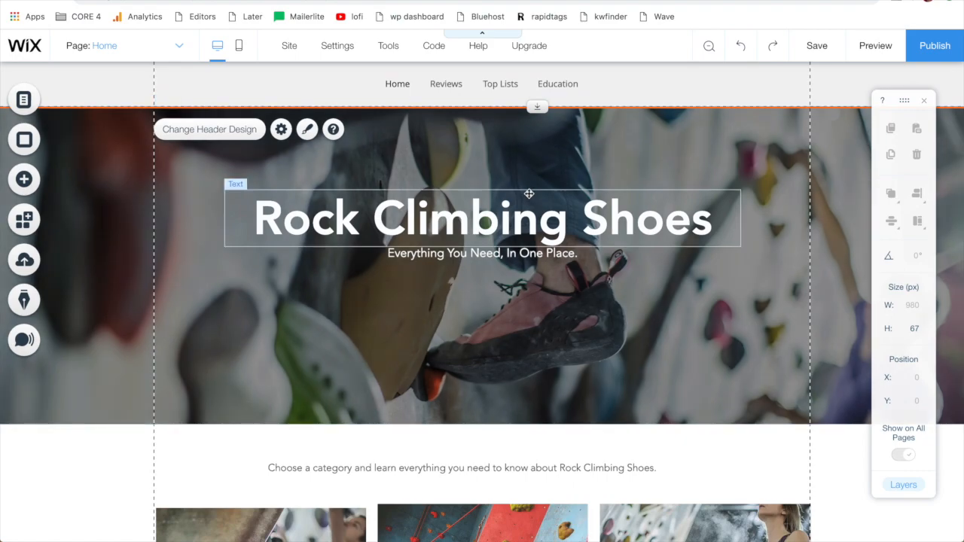
Add a new page named Clothing to the site.
click(180, 46)
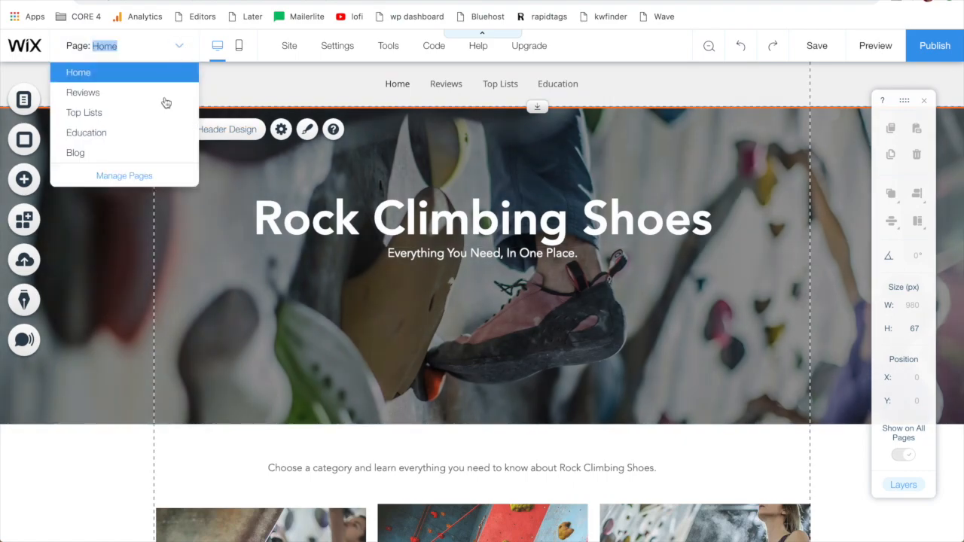
click(134, 176)
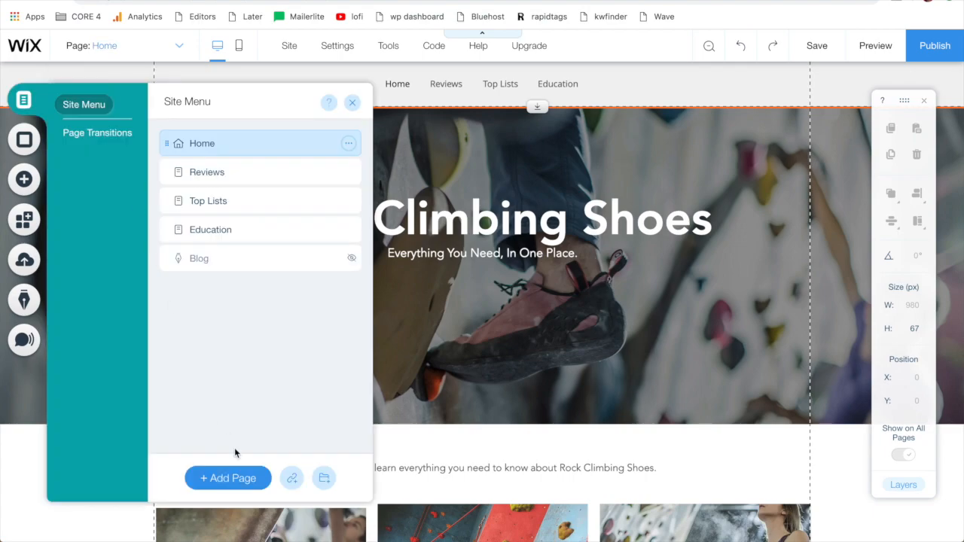
click(233, 486)
text(Clothing)
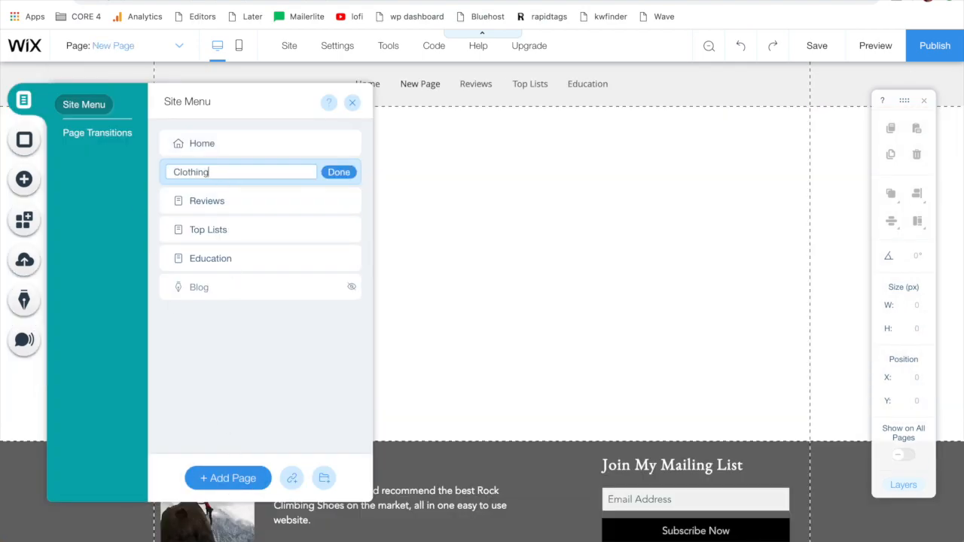
click(339, 175)
Move the Clothing page below Education in the site menu and save the site.
drag(167, 174, 168, 250)
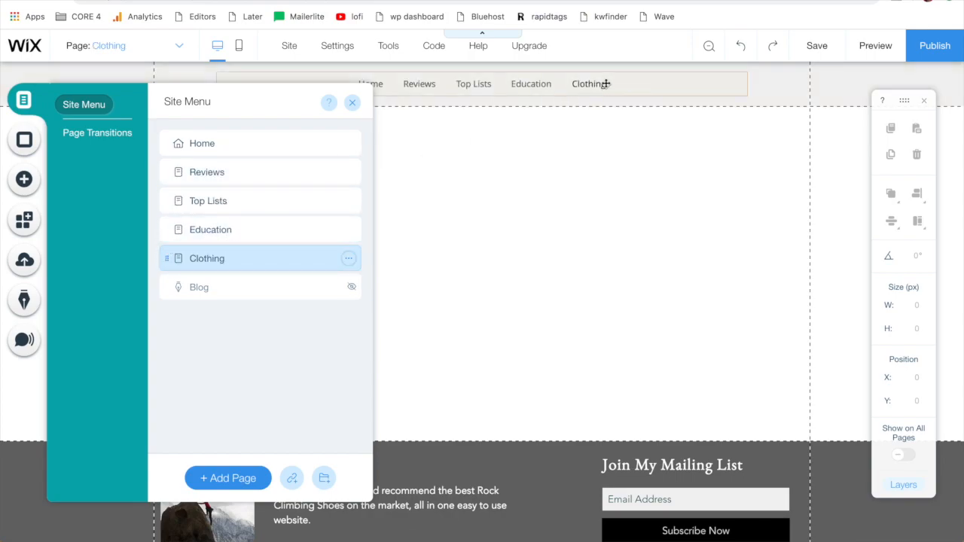
click(350, 102)
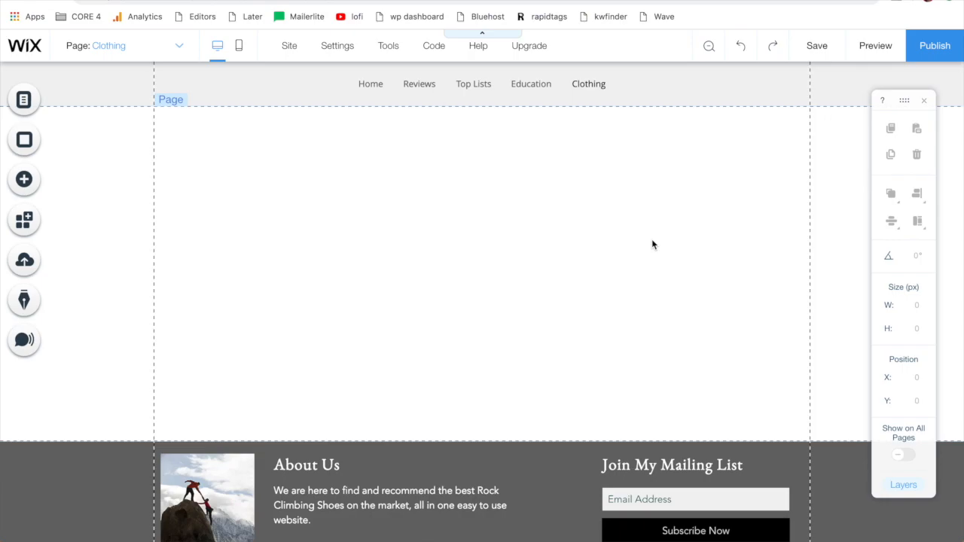
scroll(444, 363, down, 1)
scroll(443, 363, up, 1)
key(ctrl+s)
Switch to the Teespring product page and save the navy rock climbing T-shirt image to the desktop.
click(451, 1)
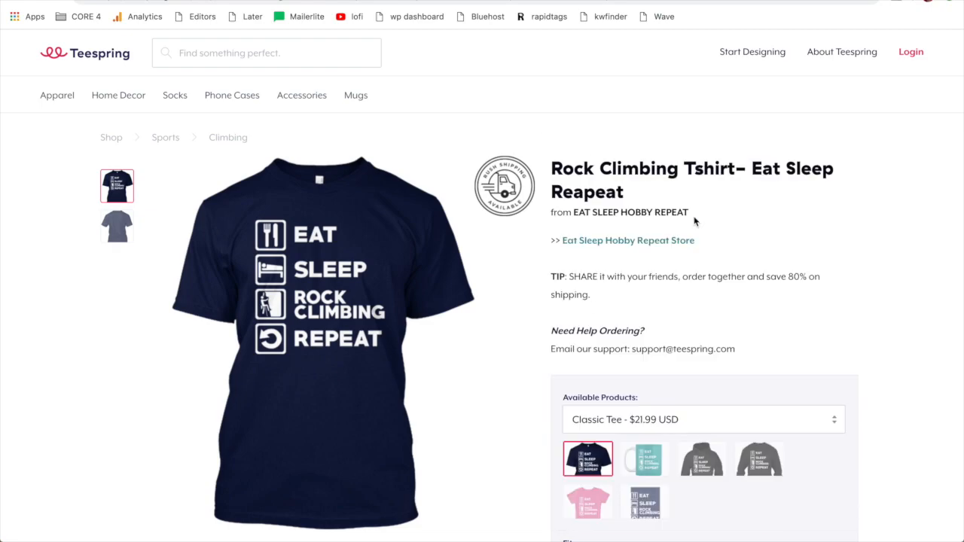
scroll(886, 329, down, 3)
scroll(886, 329, down, 1)
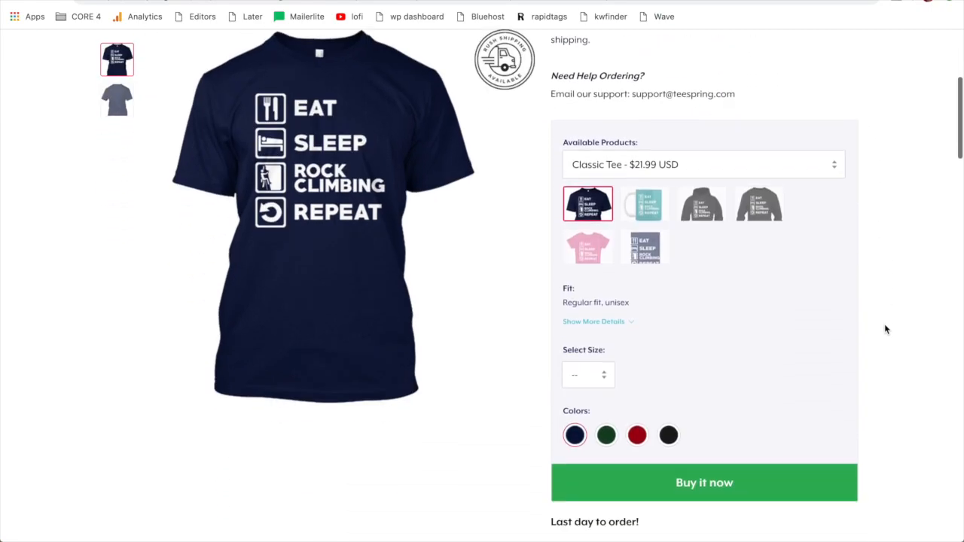
scroll(886, 329, up, 5)
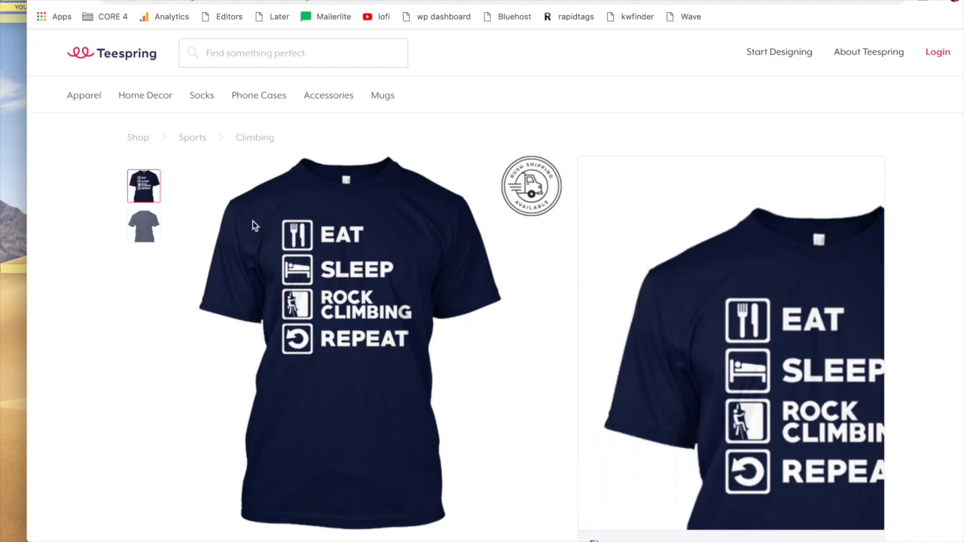
drag(269, 215, 14, 201)
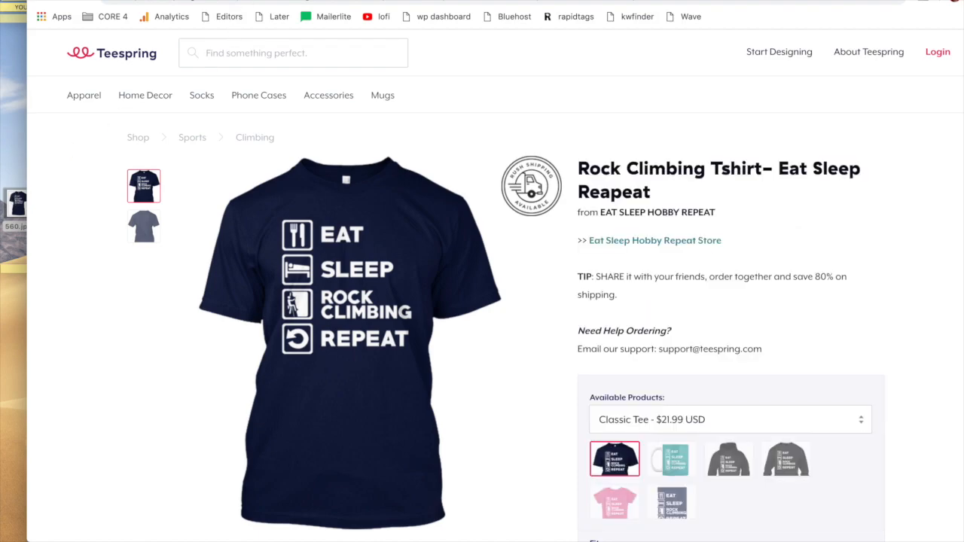
Return to the Wix editor, upload the T-shirt image 560.jpg from the desktop and add it to the Clothing page.
click(264, 2)
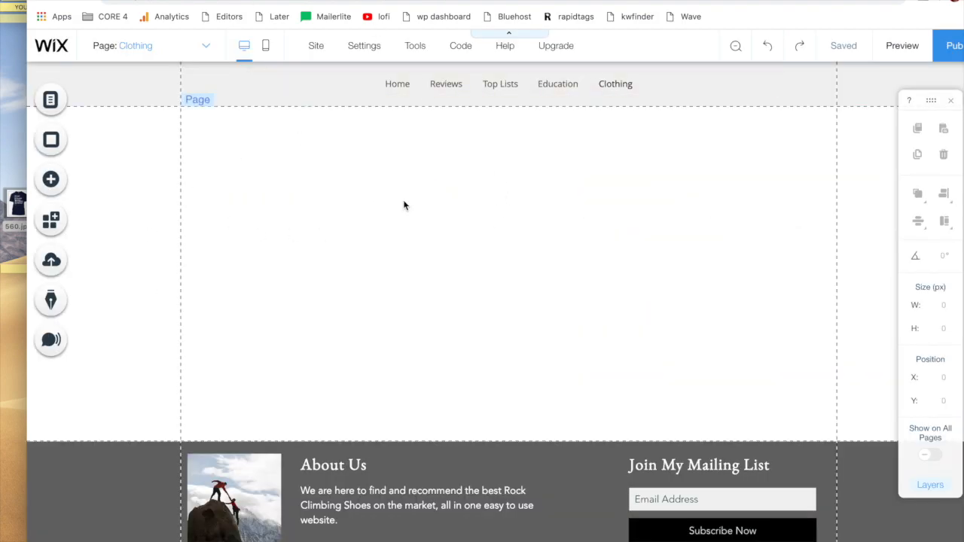
click(51, 188)
click(92, 124)
click(252, 179)
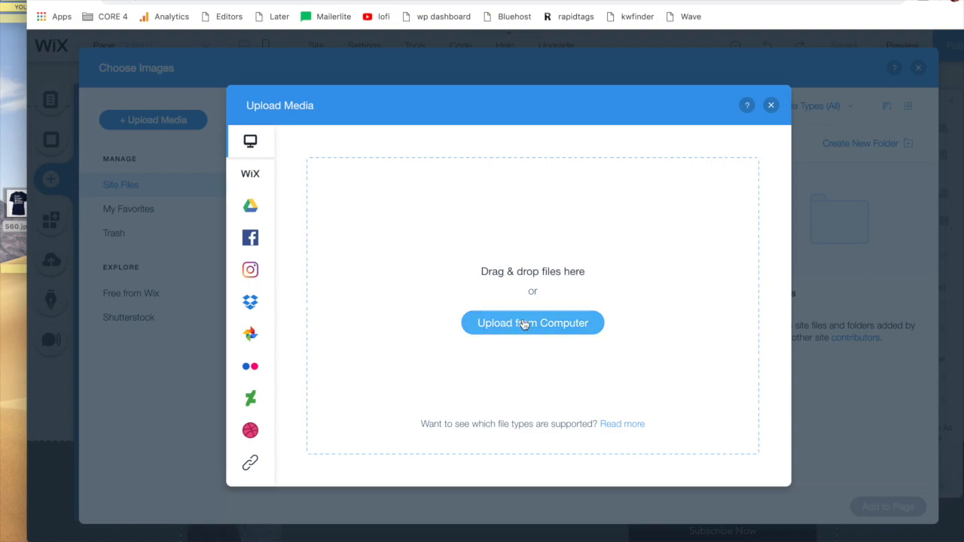
drag(11, 208, 467, 228)
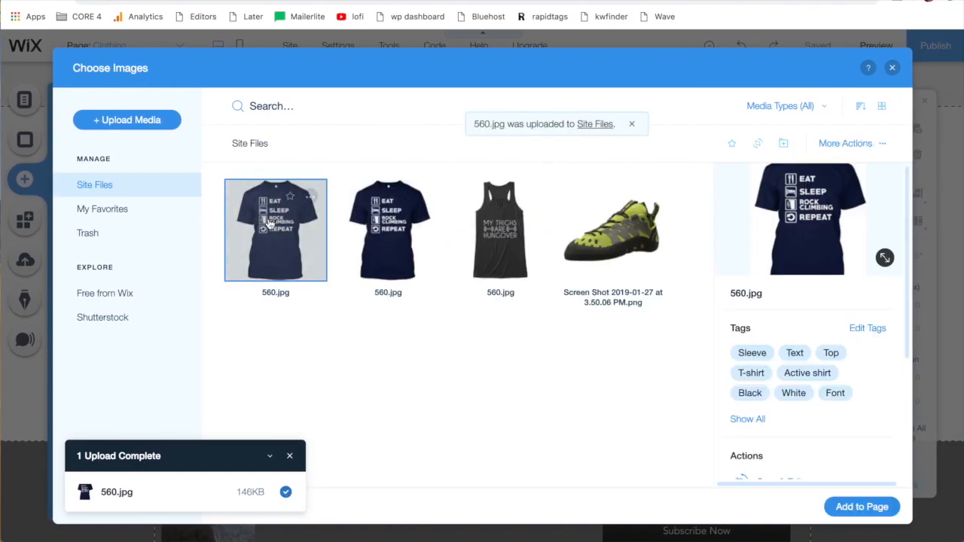
click(853, 508)
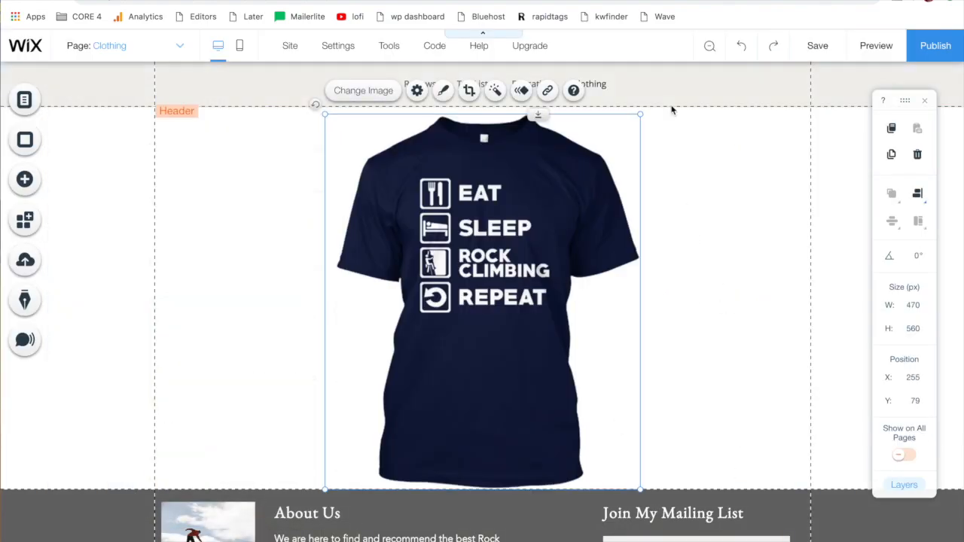
Shrink the T-shirt image to about 197 × 233 px and place it near the page's upper-left corner, about X 15, Y 78.
drag(639, 486, 420, 307)
drag(392, 202, 232, 202)
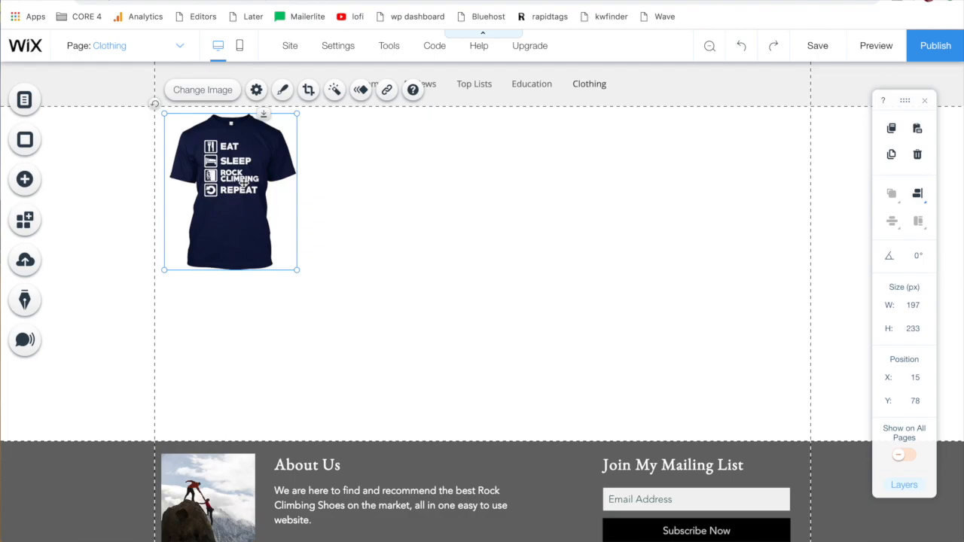
Make three copies of the T-shirt image and line them up beside the original in a row.
key(ctrl+d)
drag(236, 223, 372, 210)
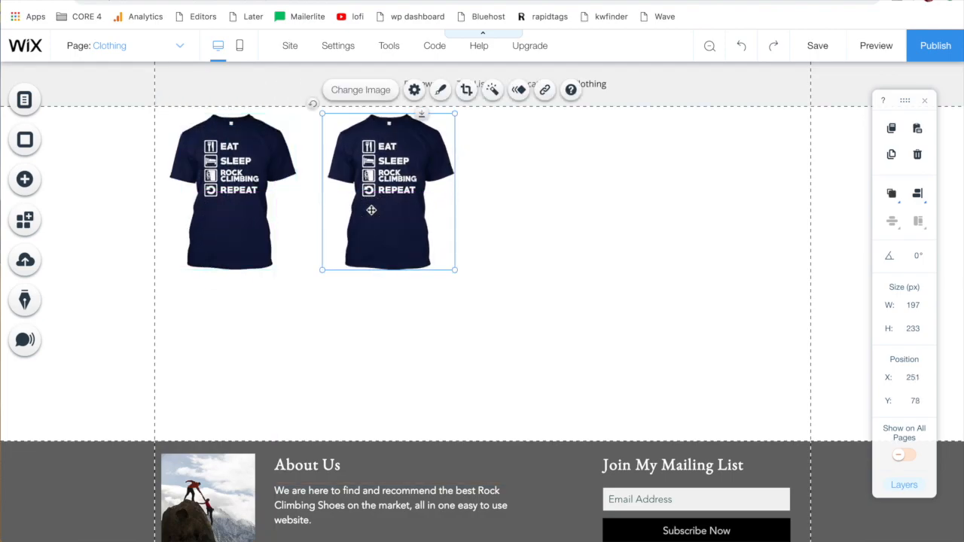
key(ctrl+v)
drag(270, 200, 578, 174)
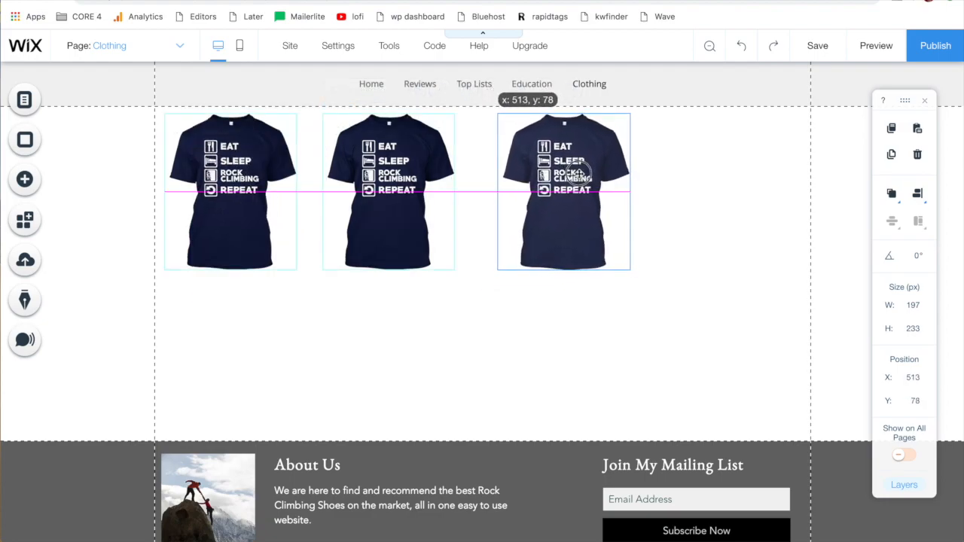
key(ctrl+v)
drag(245, 180, 748, 162)
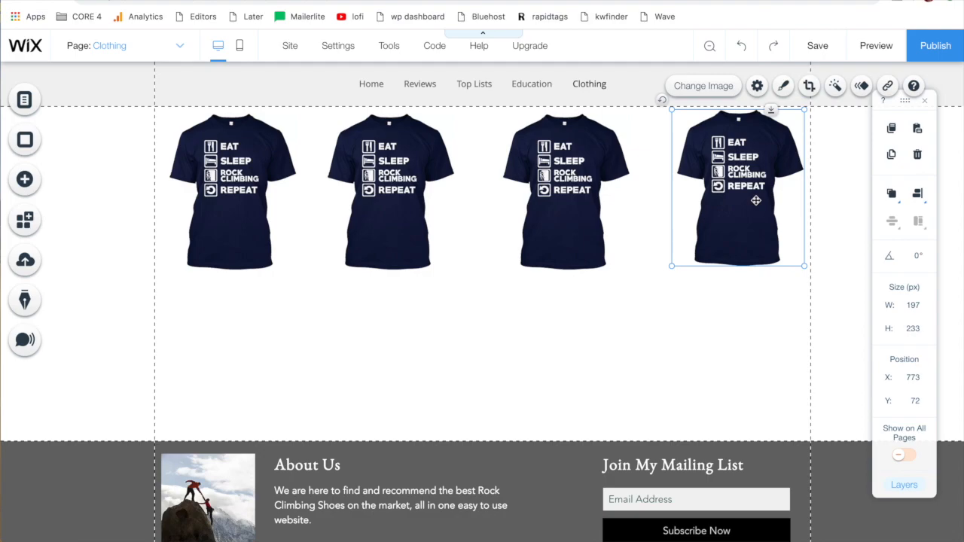
Delete the three T-shirt copies, keeping only the original image.
key(Delete)
click(520, 199)
key(Delete)
click(384, 194)
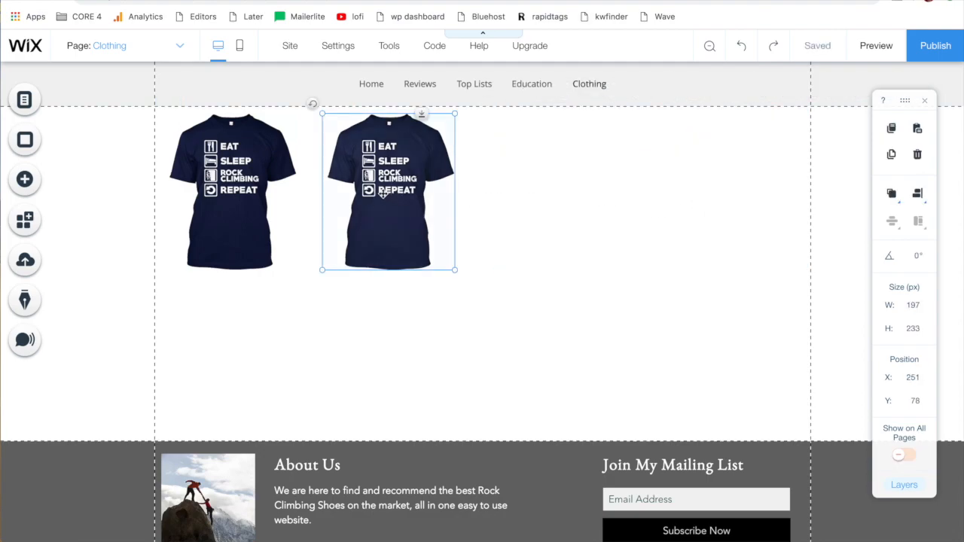
key(Delete)
Resize the remaining T-shirt image to about 201 × 230 px.
click(292, 188)
drag(294, 271, 299, 271)
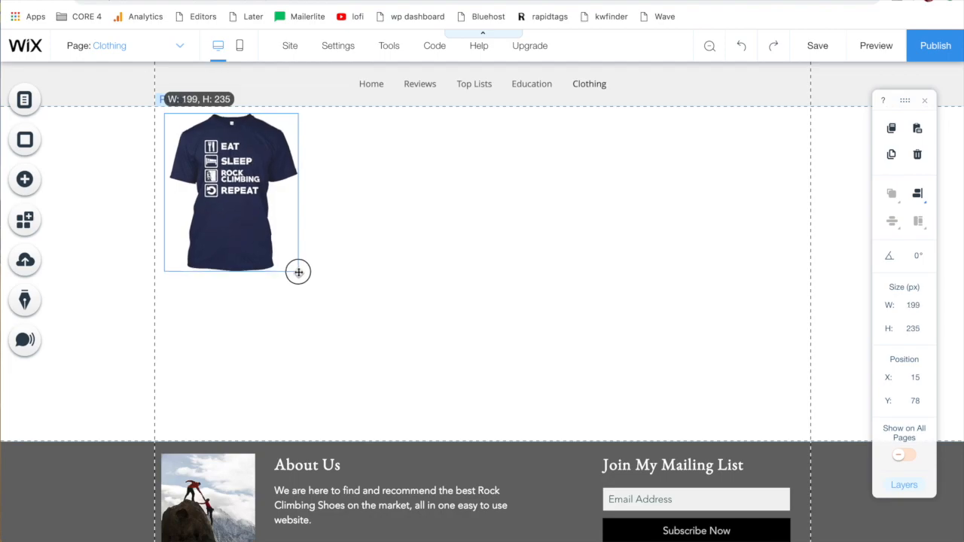
drag(299, 272, 299, 273)
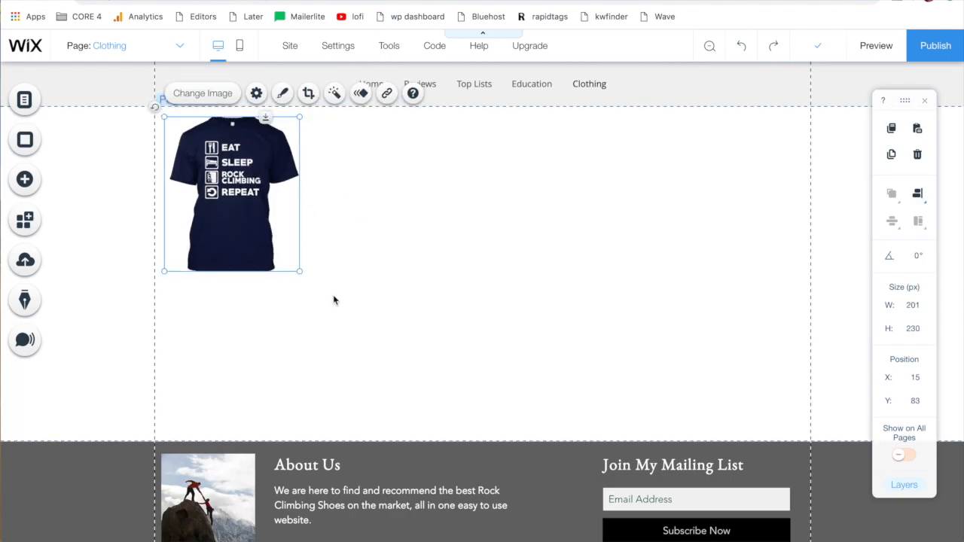
click(379, 250)
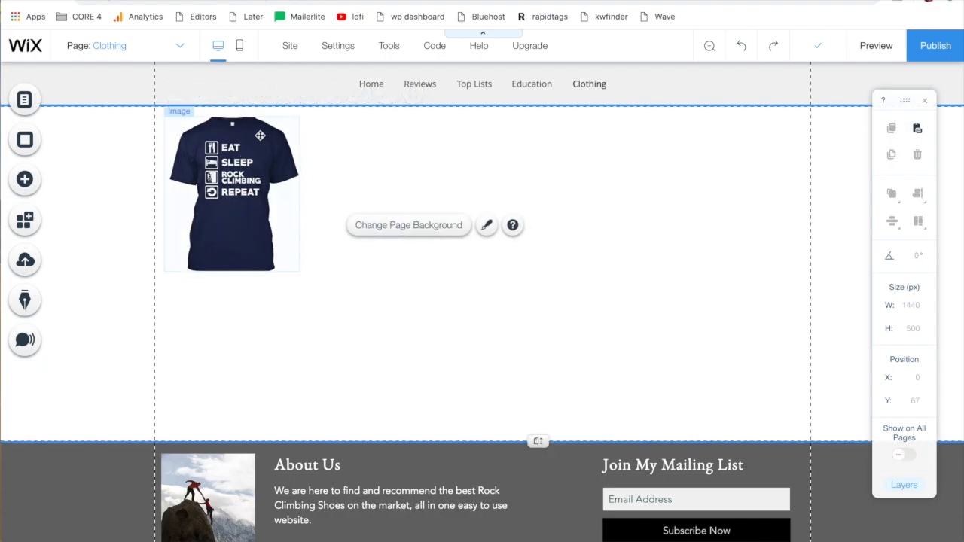
Recrop the T-shirt image to about 196 × 240 px to include the whole shirt, and move it to about X 21, Y 94.
click(281, 232)
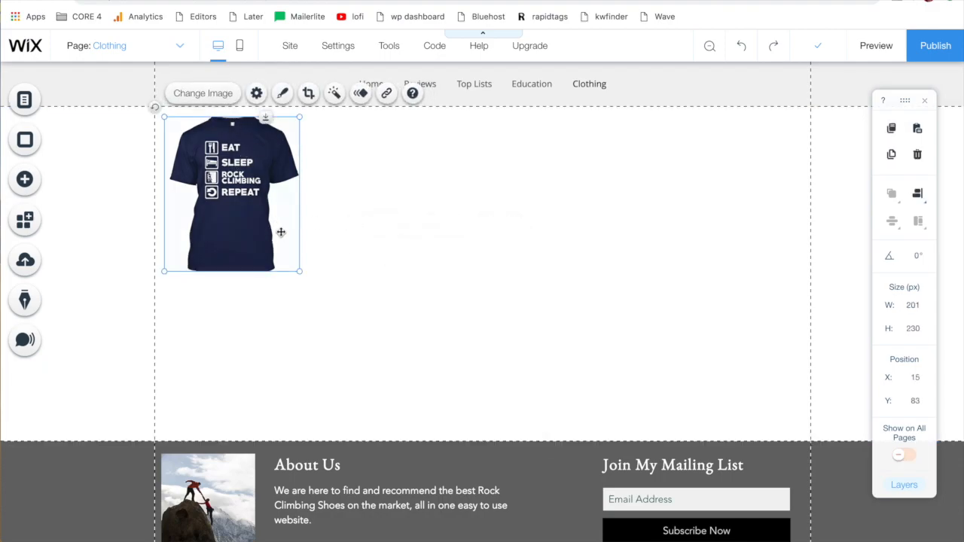
click(310, 95)
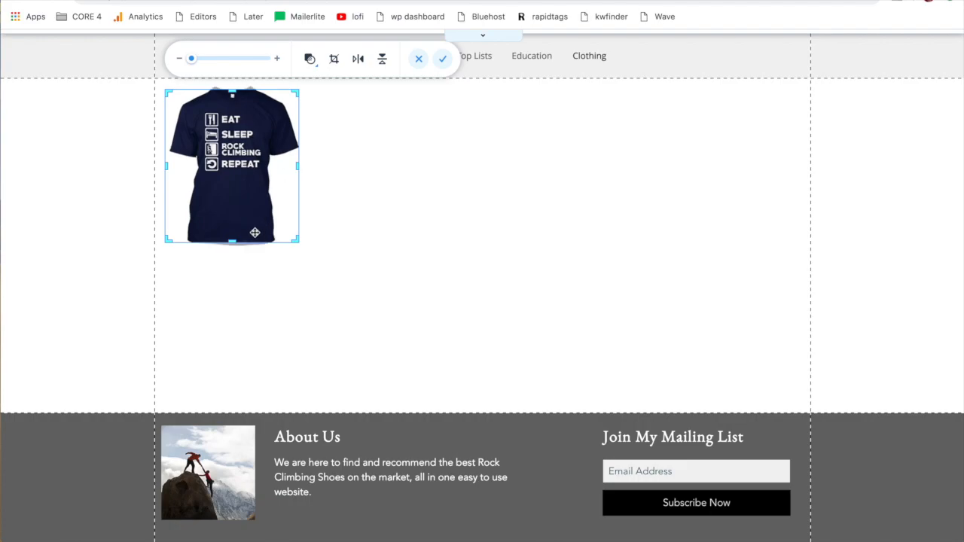
drag(230, 243, 229, 267)
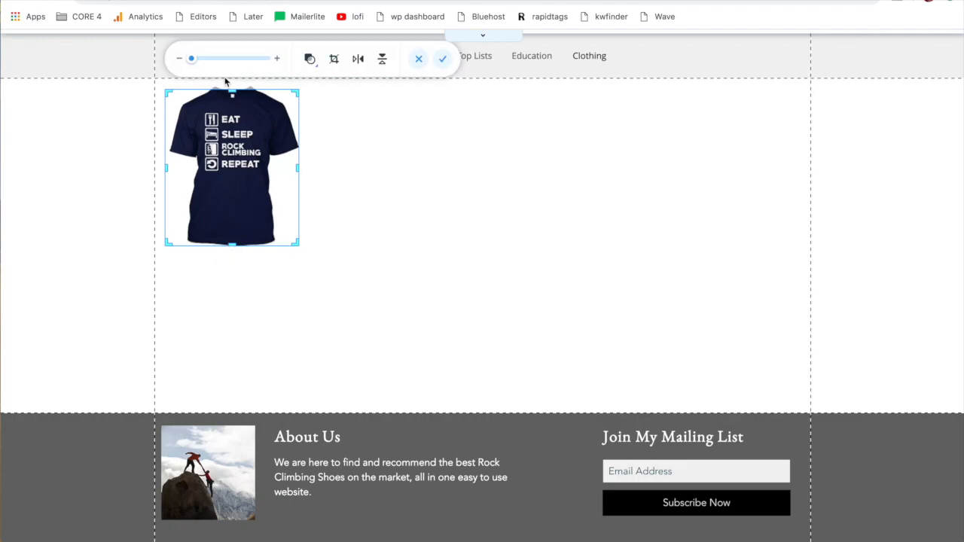
drag(231, 89, 235, 75)
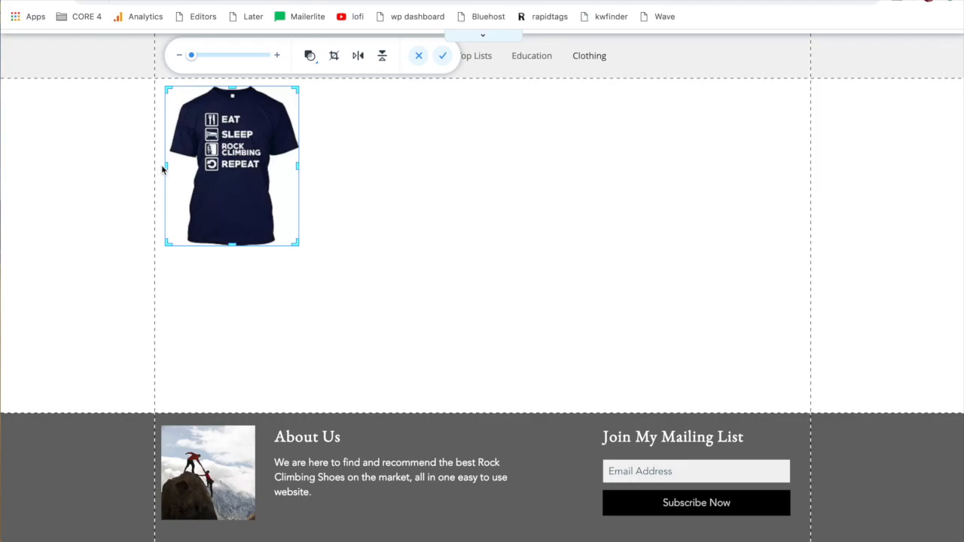
drag(167, 168, 170, 167)
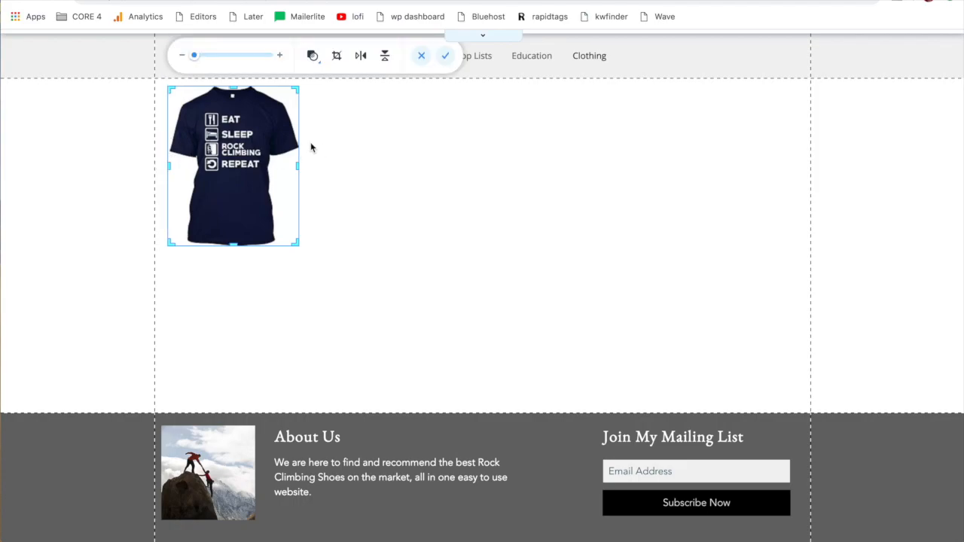
drag(168, 167, 168, 166)
click(446, 56)
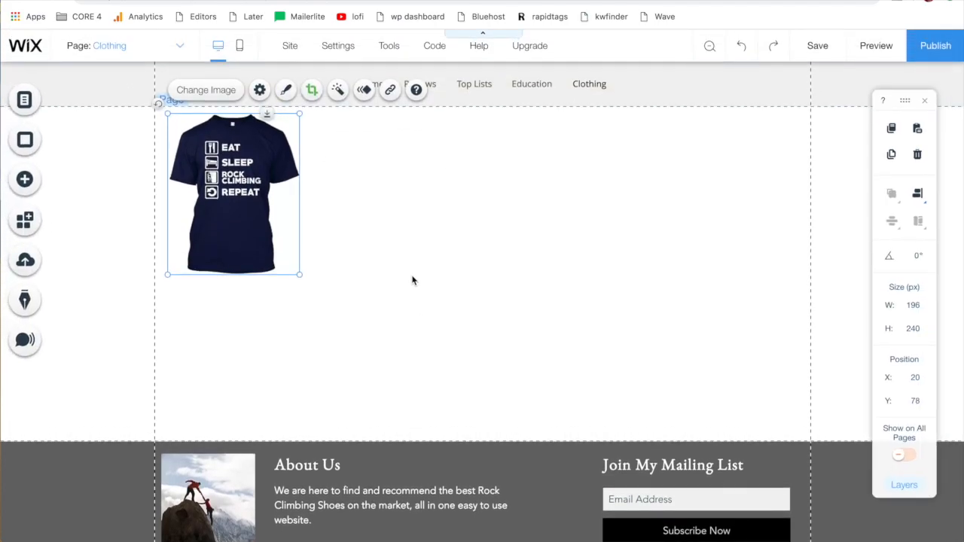
click(413, 280)
drag(232, 220, 232, 231)
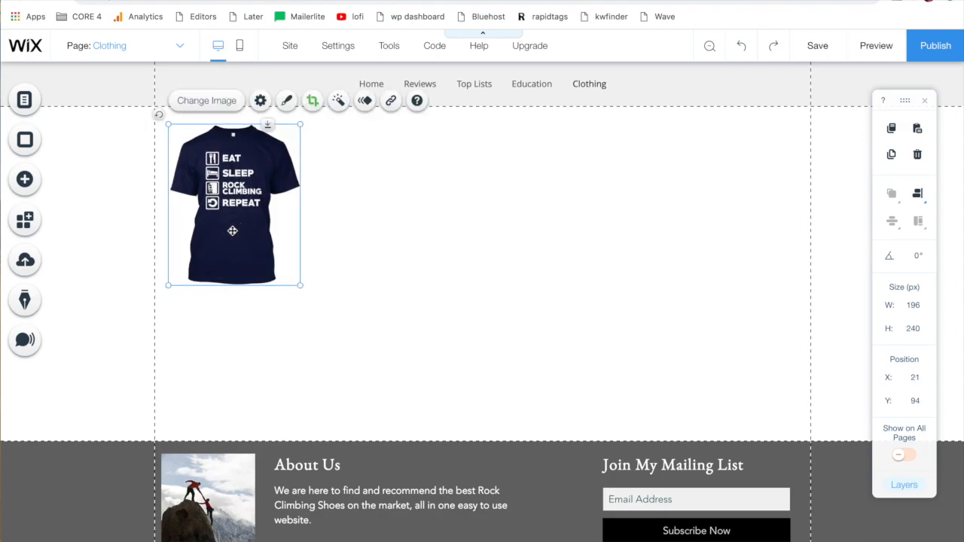
Add the yellow "Find out More" style button and place it beneath the T-shirt image at about X 42, Y 348.
click(25, 181)
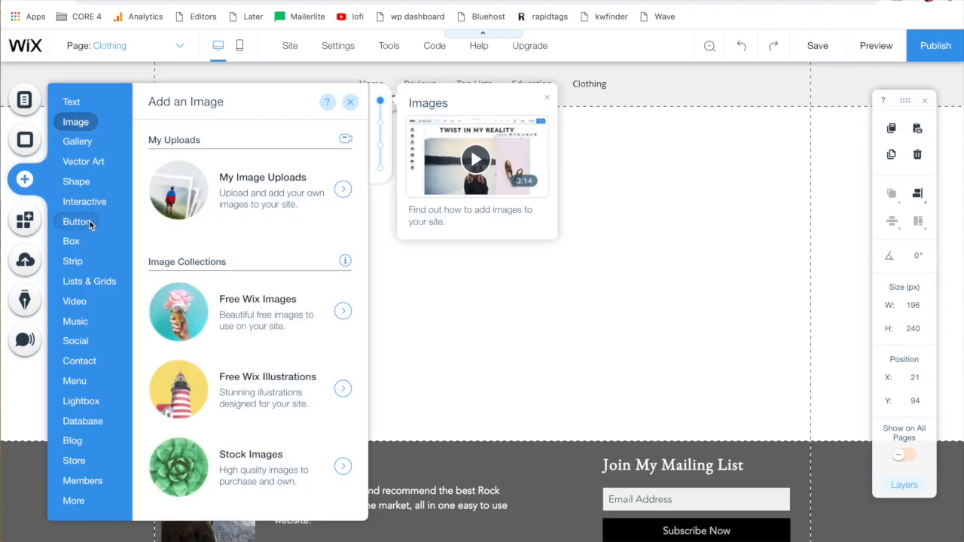
click(76, 221)
scroll(226, 206, up, 5)
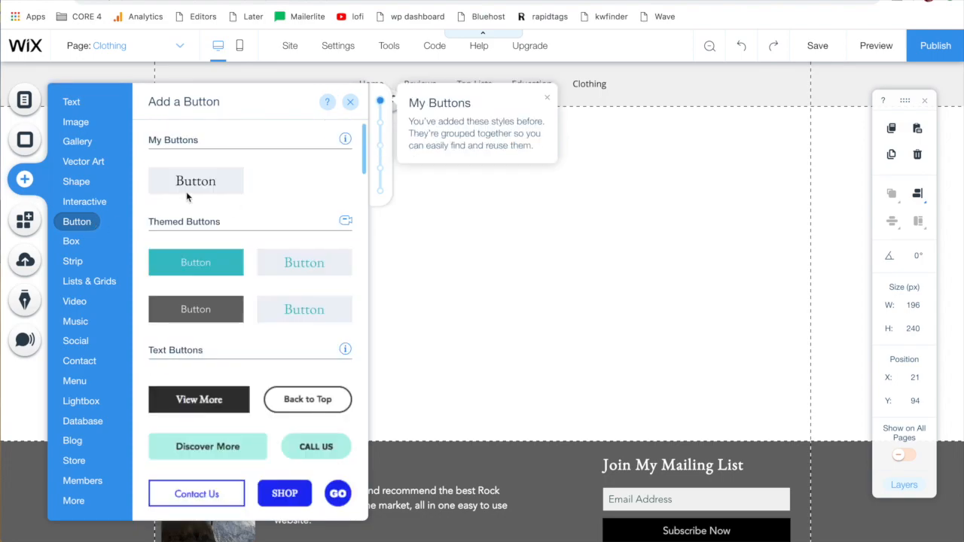
scroll(268, 347, down, 5)
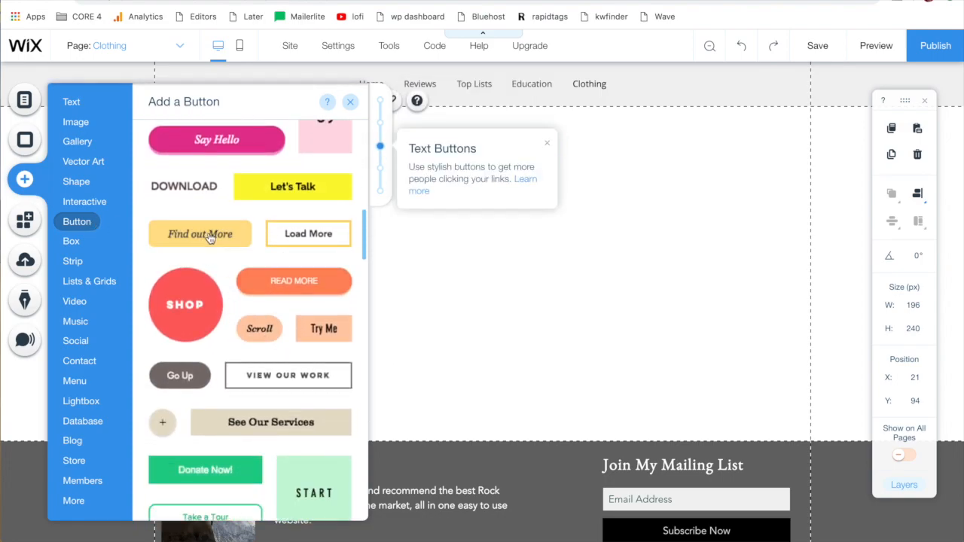
click(197, 232)
drag(470, 301, 222, 309)
Change the yellow button's text to "Buy Now".
click(225, 274)
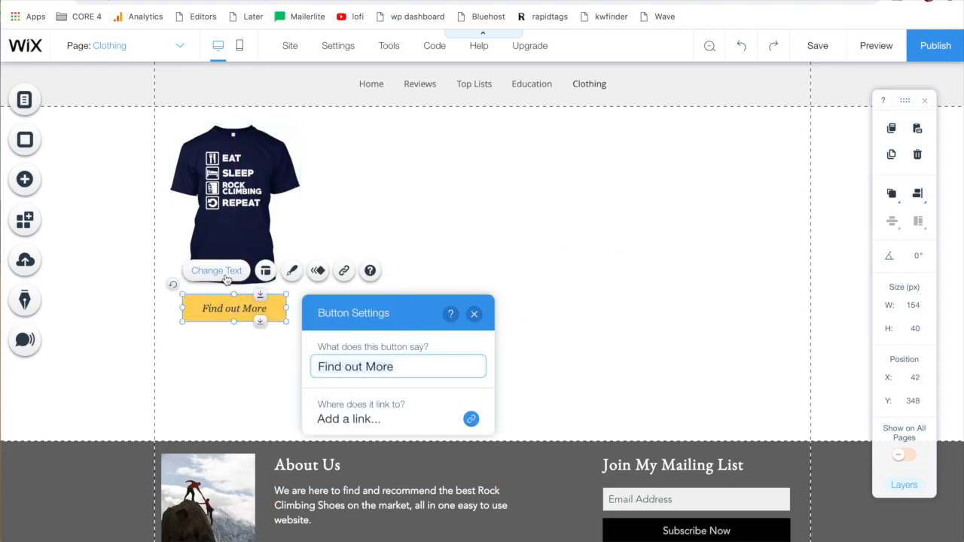
text(Buy Now)
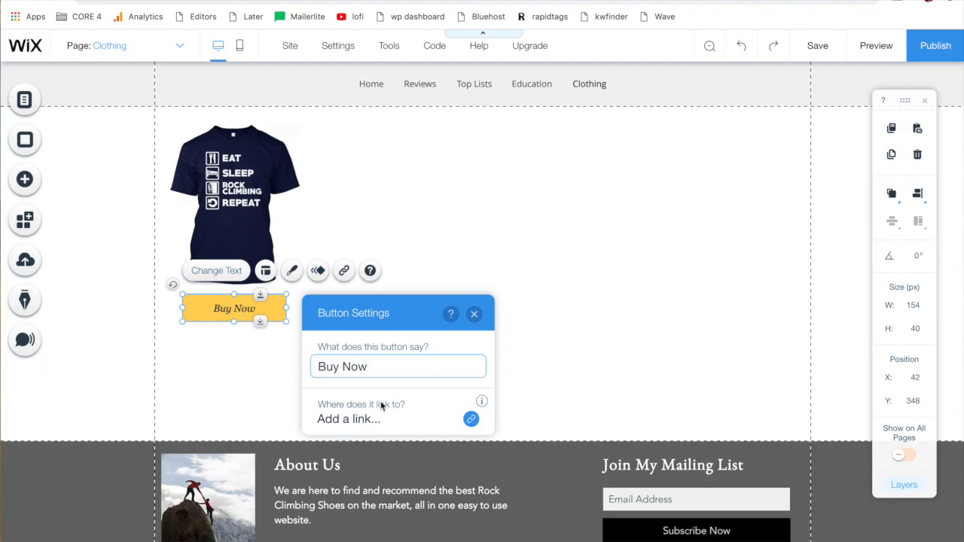
click(584, 335)
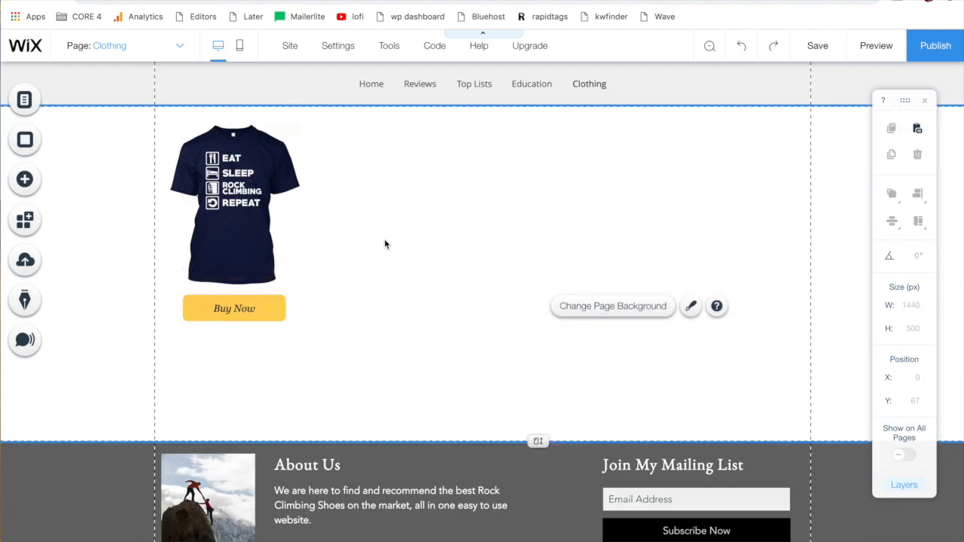
Add the themed box with a black border and place it beside the T-shirt at about X 270, Y 192.
click(25, 179)
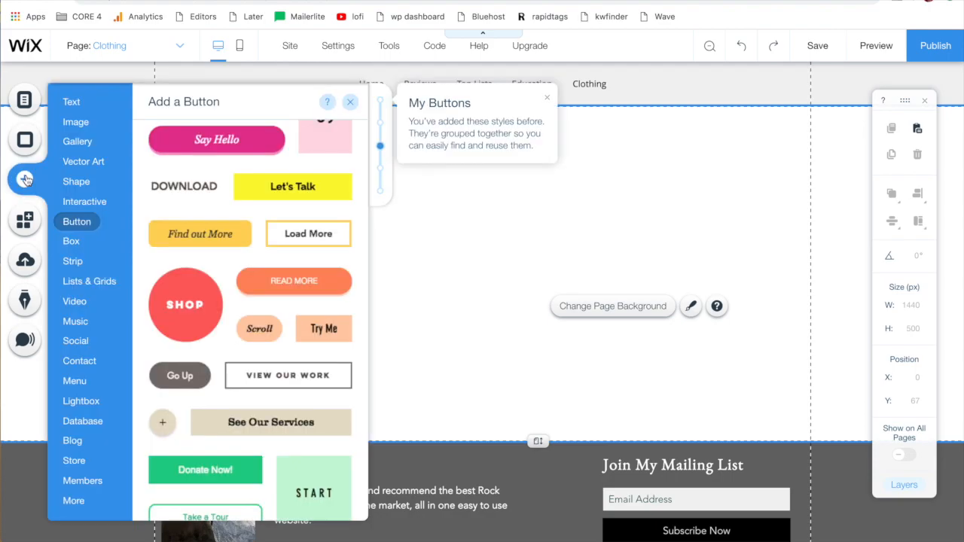
click(71, 241)
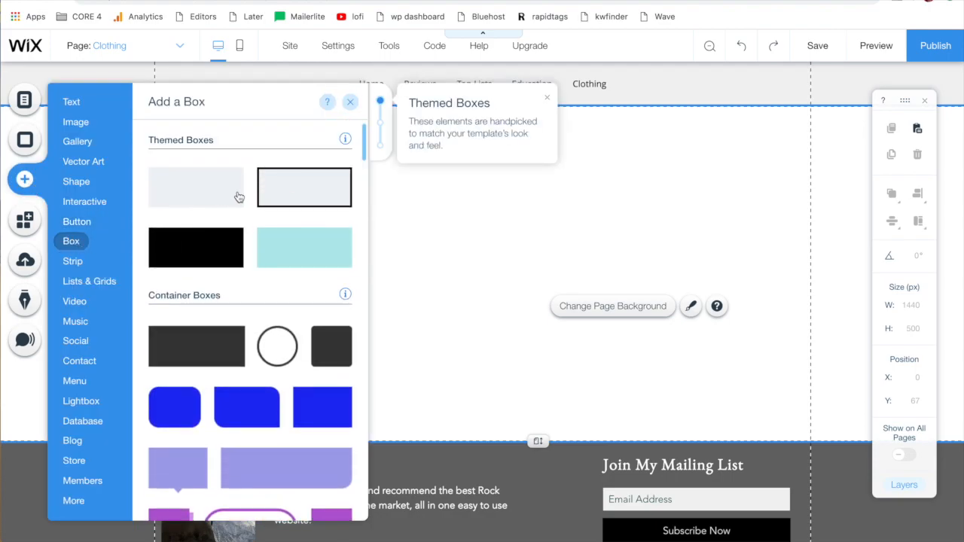
click(318, 195)
drag(523, 288, 414, 239)
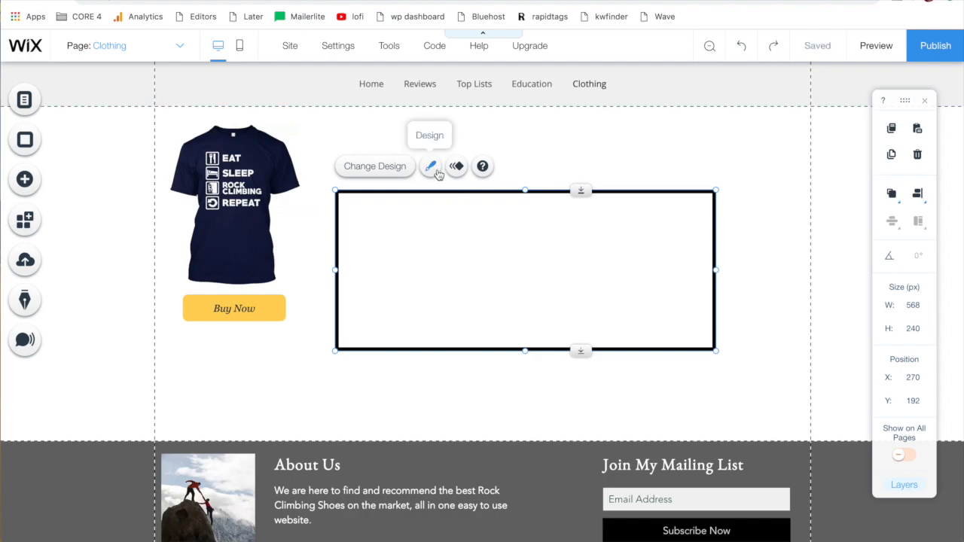
Review the box's fill color, opacity and border design settings.
click(431, 167)
click(230, 452)
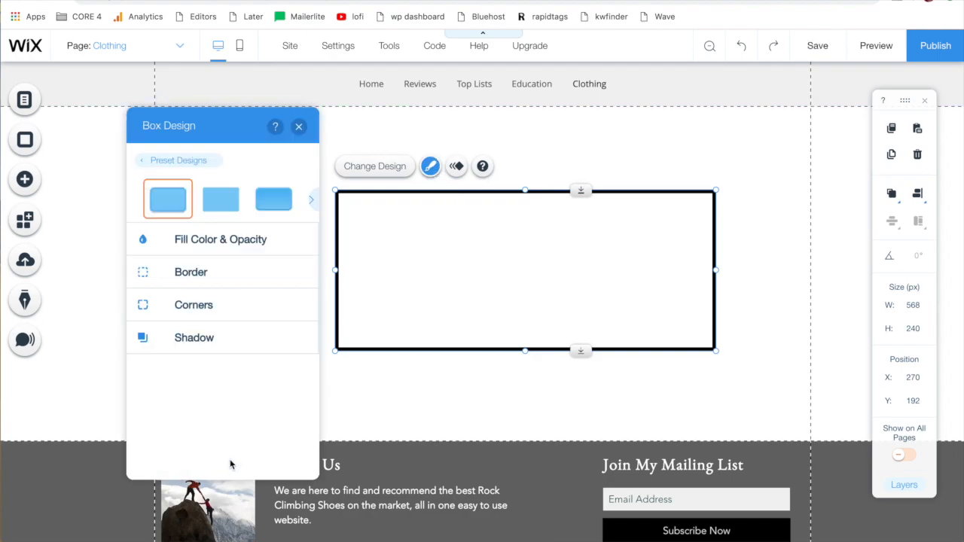
click(262, 239)
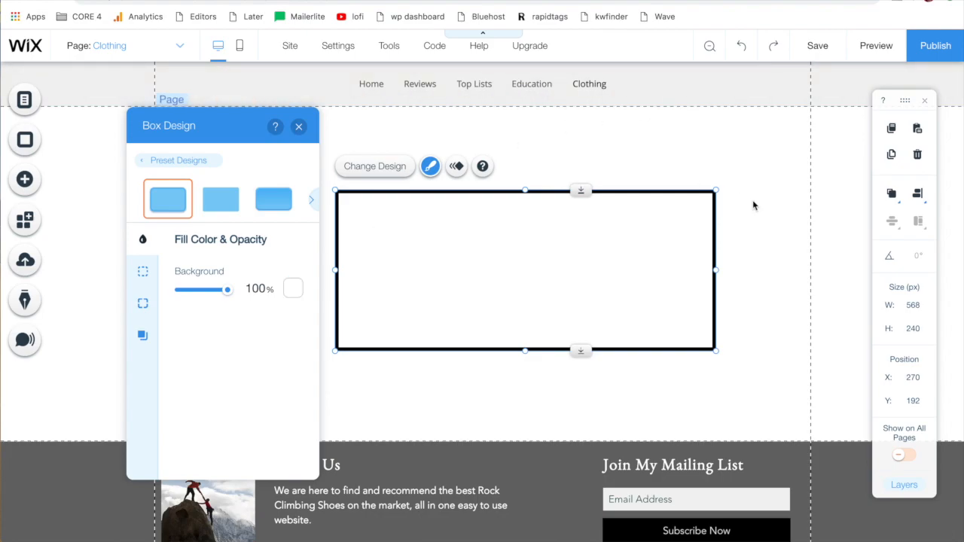
click(140, 272)
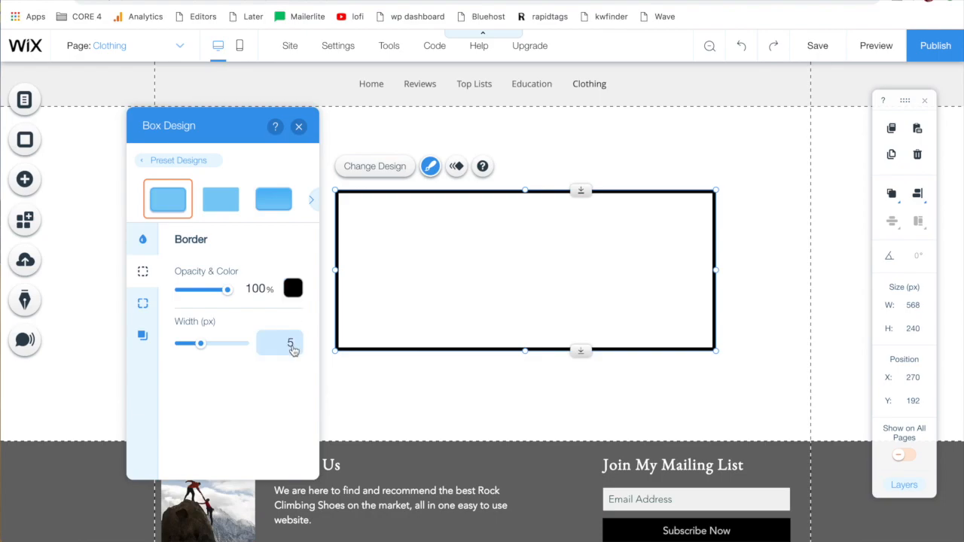
click(298, 127)
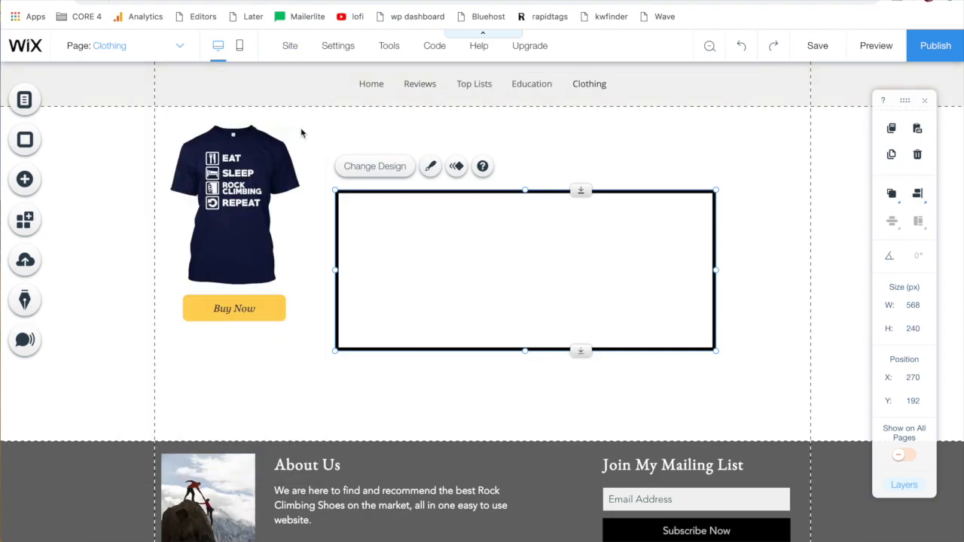
Send the black-bordered box to the back of the page's stacking order.
right_click(417, 271)
mouse_move(454, 311)
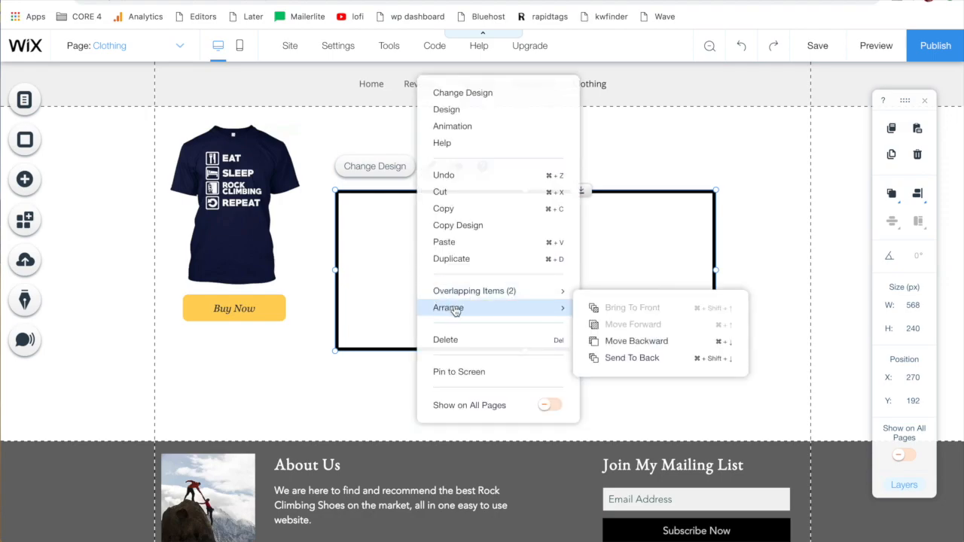
click(637, 360)
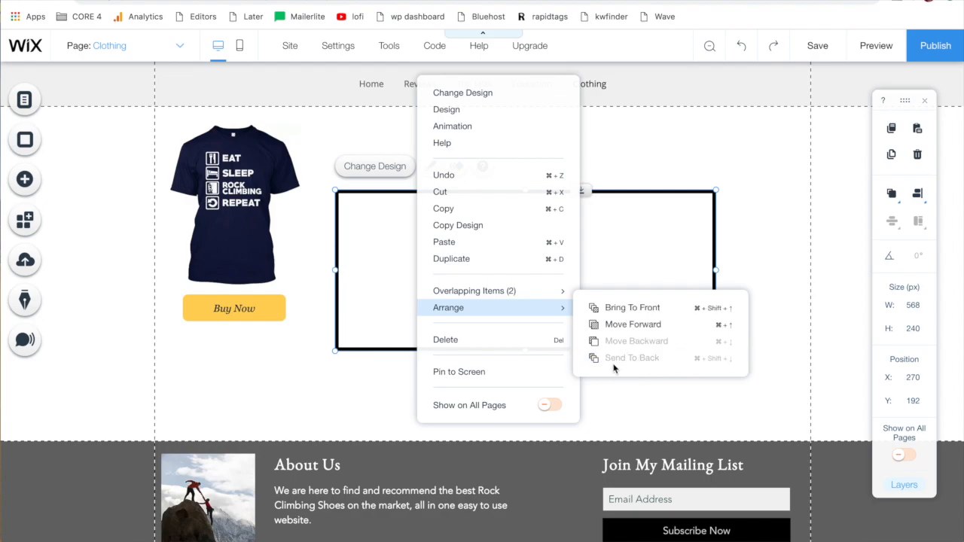
click(582, 252)
Frame the T-shirt and Buy Now button with the box, resized to about 219 × 324 px at X 9, Y 81.
drag(584, 250, 418, 176)
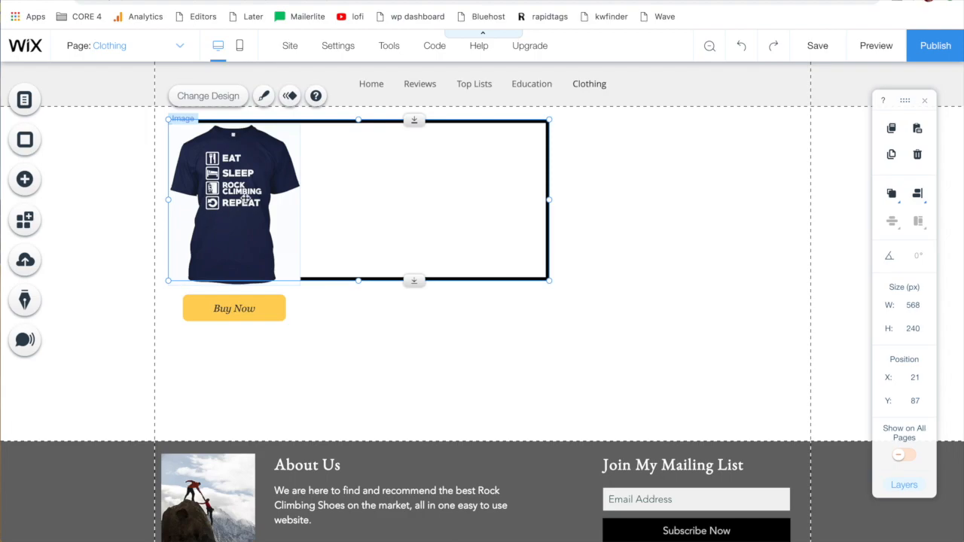
drag(547, 280, 289, 323)
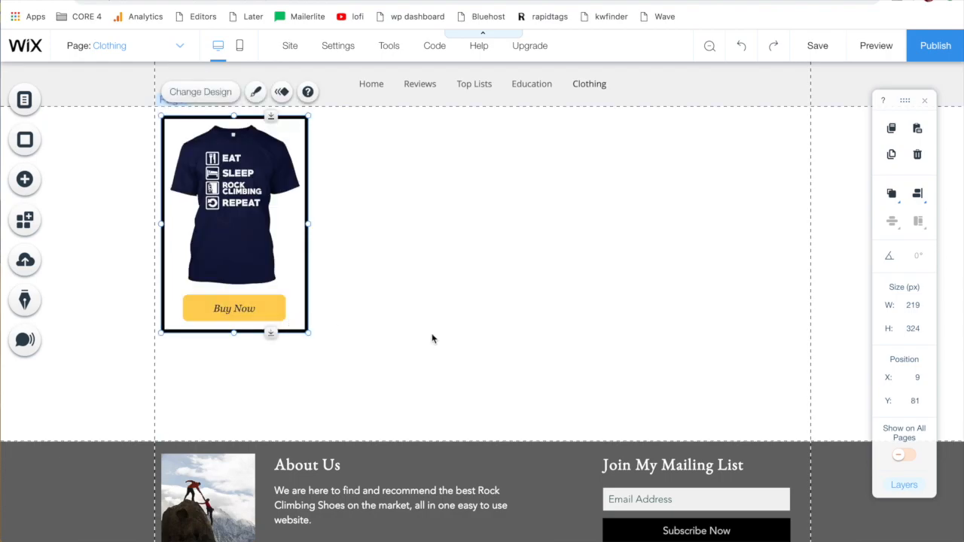
click(432, 338)
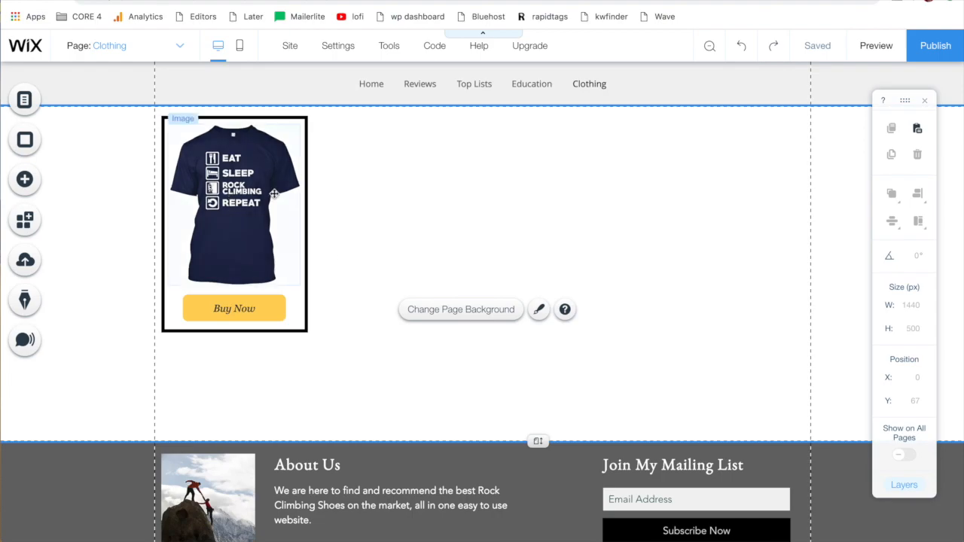
Duplicate the box, T-shirt image and Buy Now button together twice, and align one copy with the page's right margin in the same row.
click(301, 124)
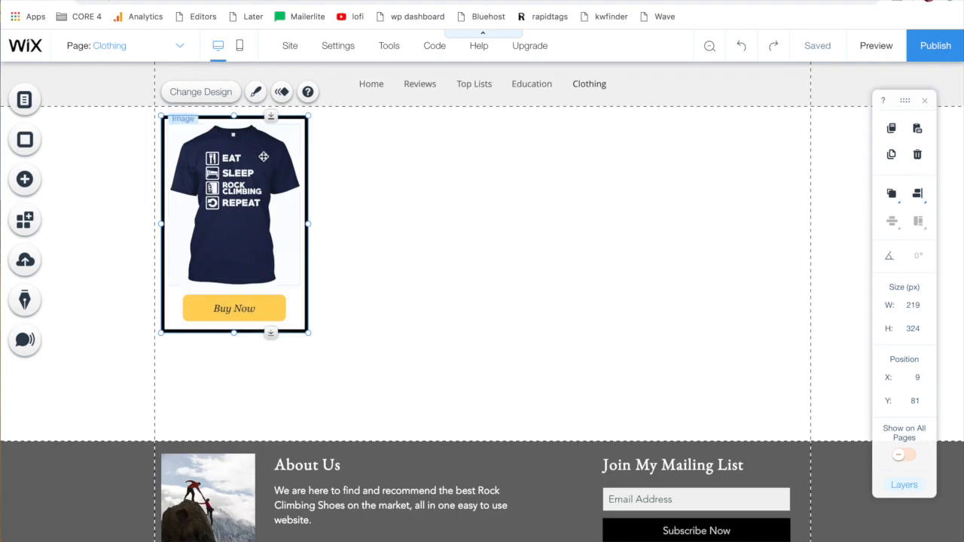
shift+click(239, 166)
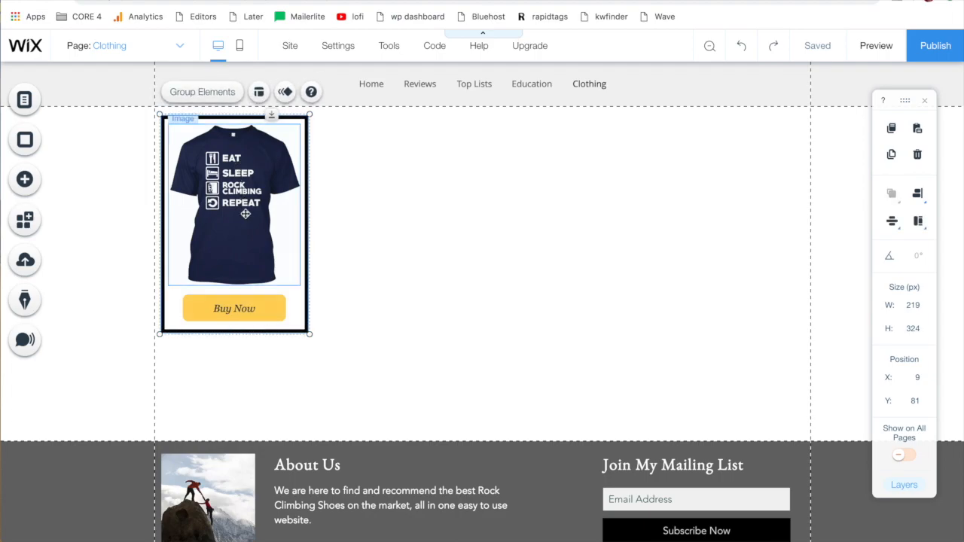
shift+click(224, 308)
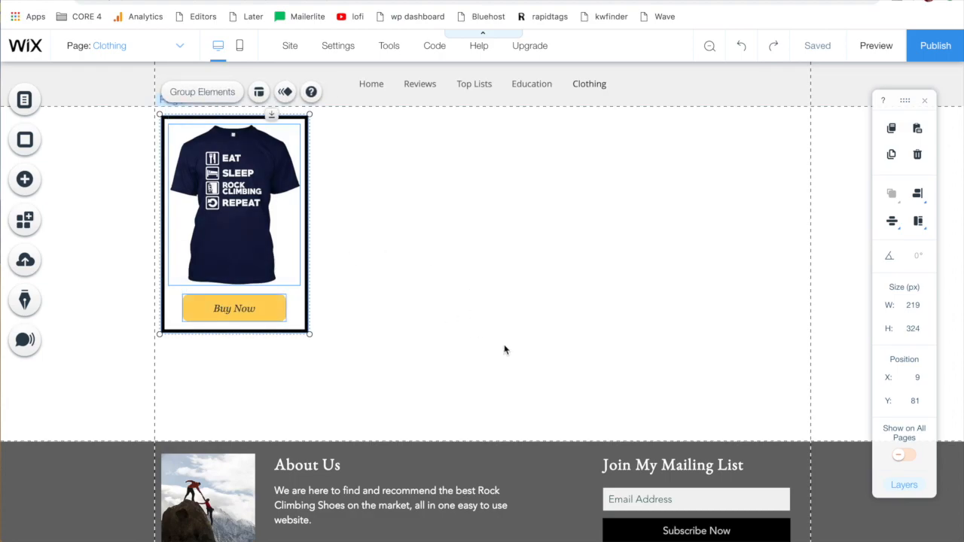
key(ctrl+d)
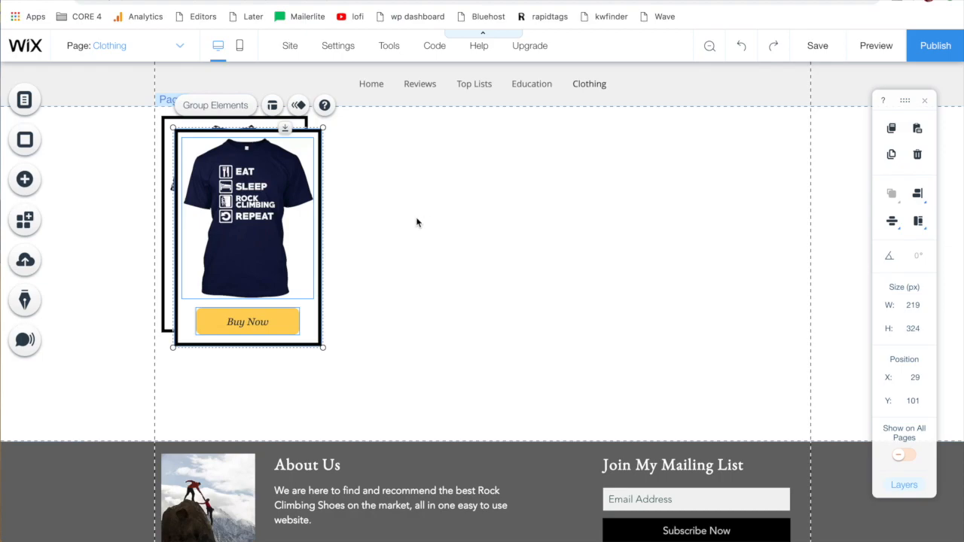
right_click(309, 317)
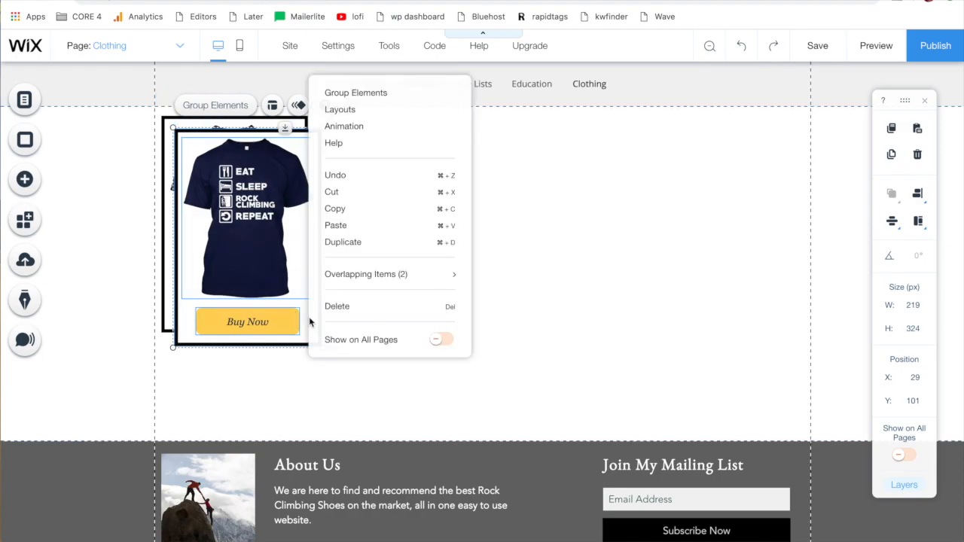
click(348, 243)
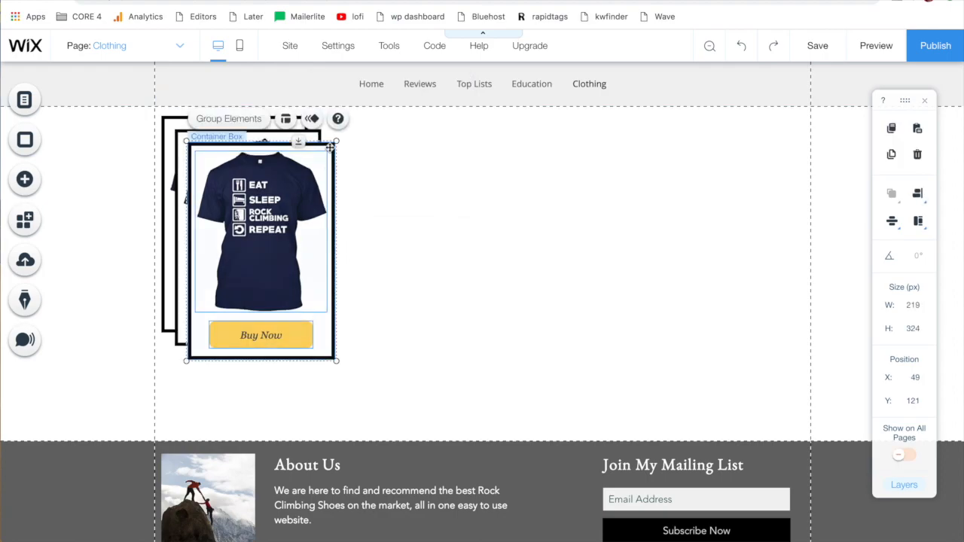
drag(322, 338, 800, 311)
Move the overlapping card copy beside the far-right card at about X 521, Y 81, and place a duplicate of it at about X 261, Y 81.
drag(316, 334, 561, 343)
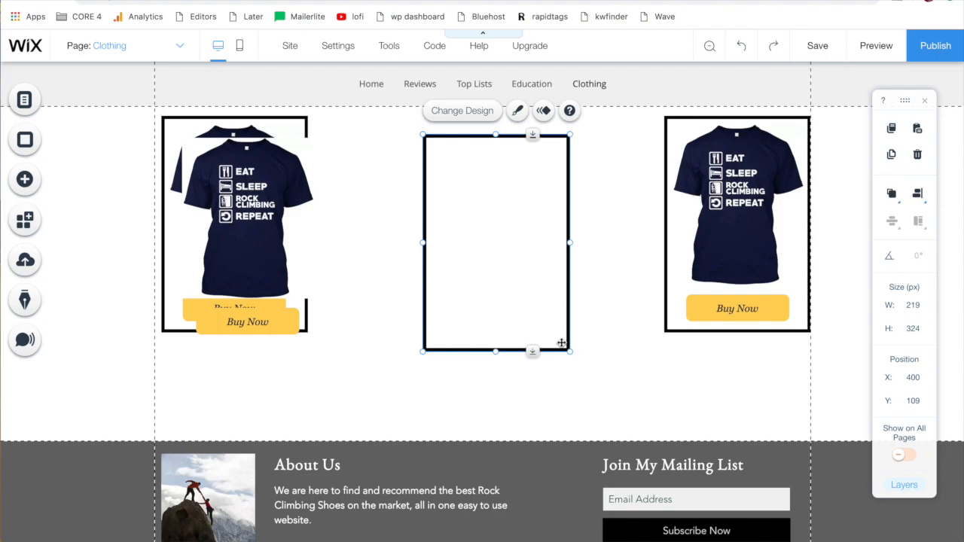
key(ctrl+z)
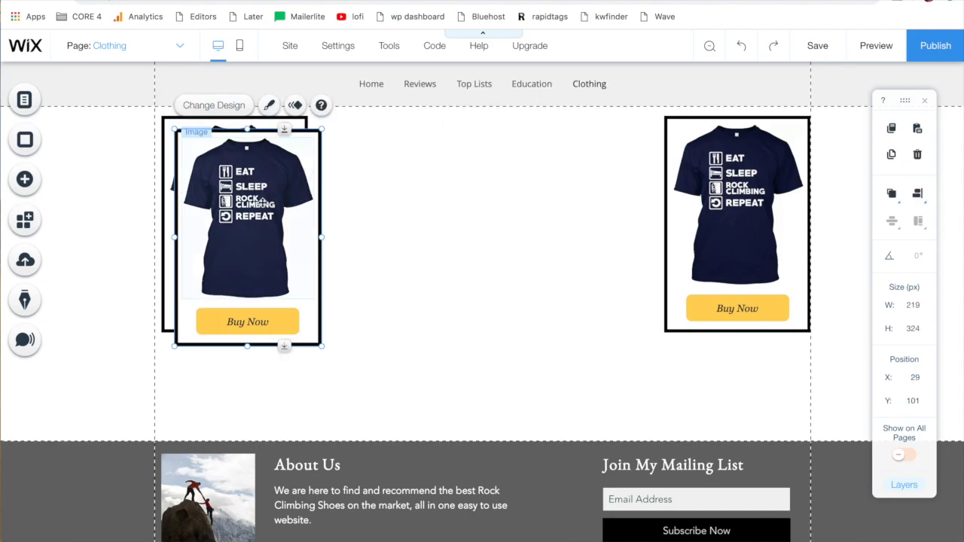
shift+click(251, 189)
shift+click(255, 323)
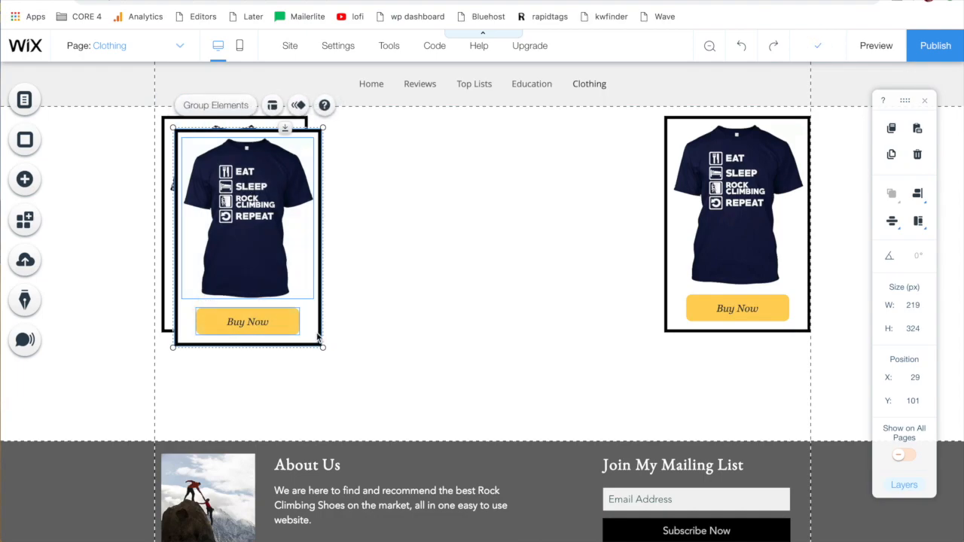
drag(312, 333, 642, 321)
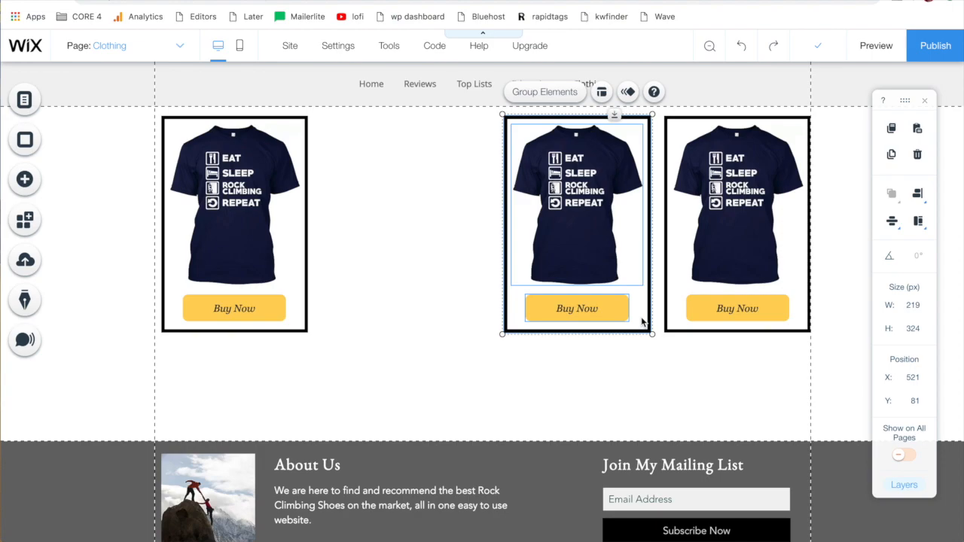
key(ctrl+d)
drag(653, 340, 465, 324)
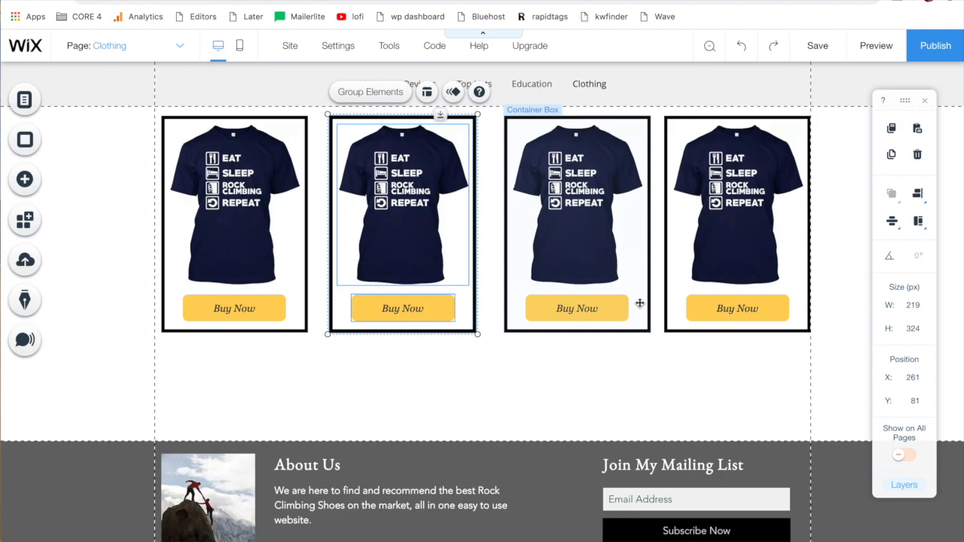
Even out the spacing by moving the third card to about X 520 and the second card to about X 280, both at Y 81.
click(644, 327)
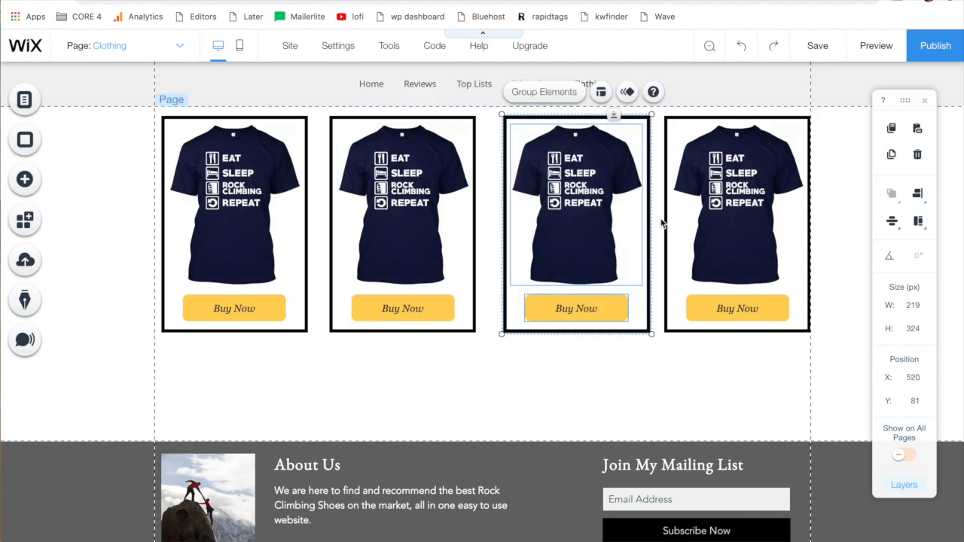
click(459, 223)
click(459, 325)
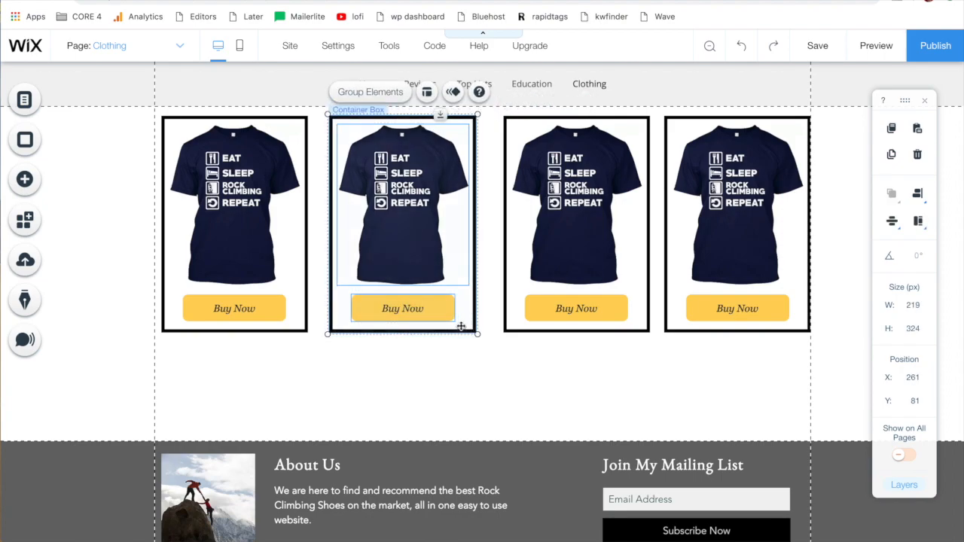
drag(465, 326, 481, 326)
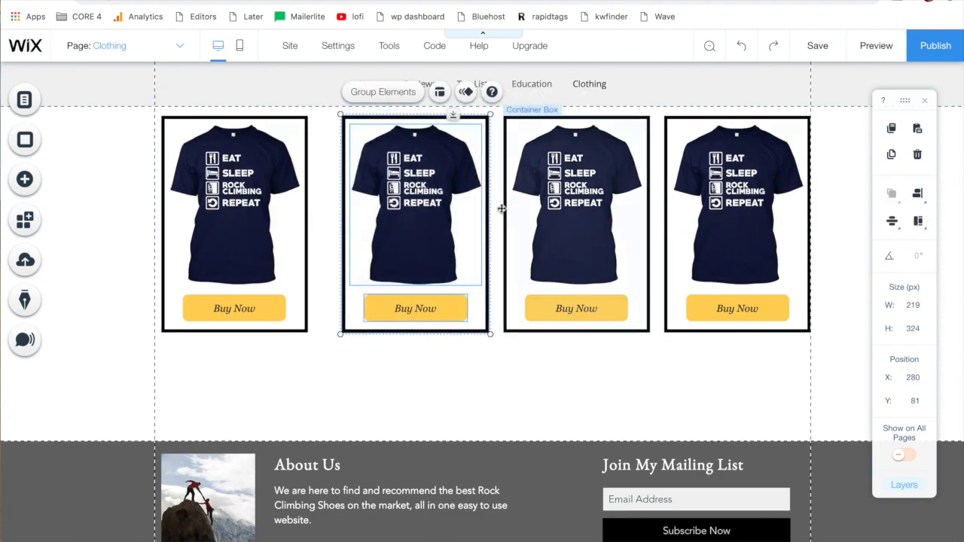
Move the first card's box, T-shirt image and button together to about X 39, Y 81.
click(231, 200)
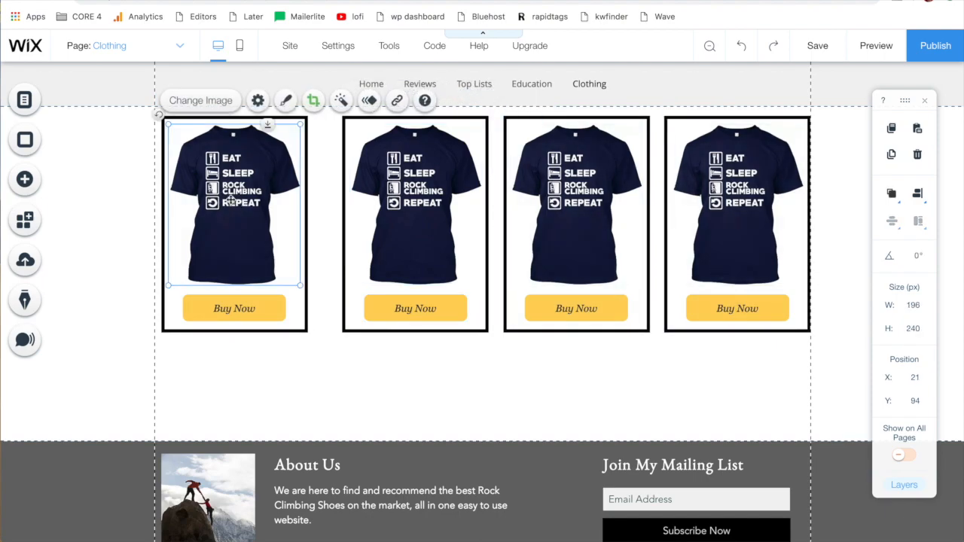
shift+click(304, 119)
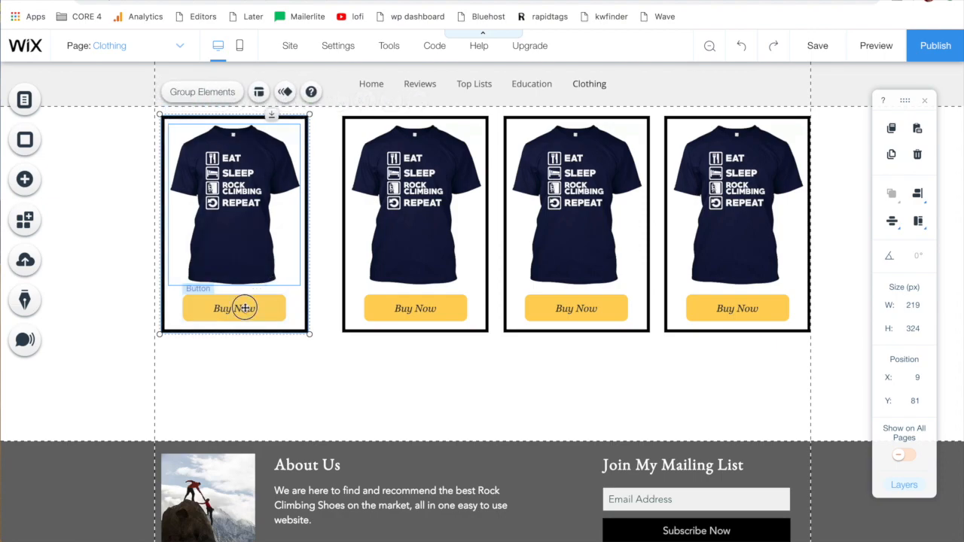
drag(291, 323, 318, 323)
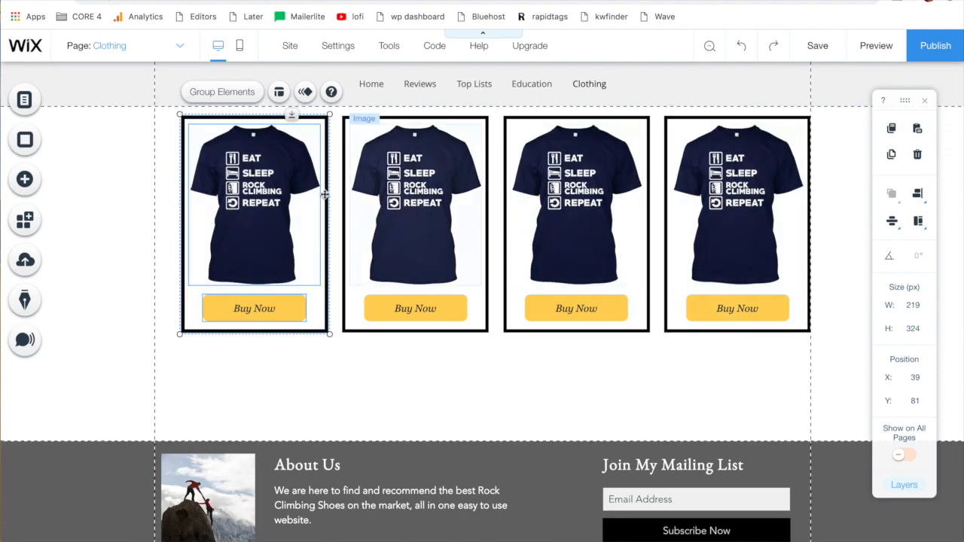
Move the whole row of four cards together to X 19, Y 87 on the page.
click(848, 374)
drag(852, 374, 162, 111)
drag(258, 165, 248, 171)
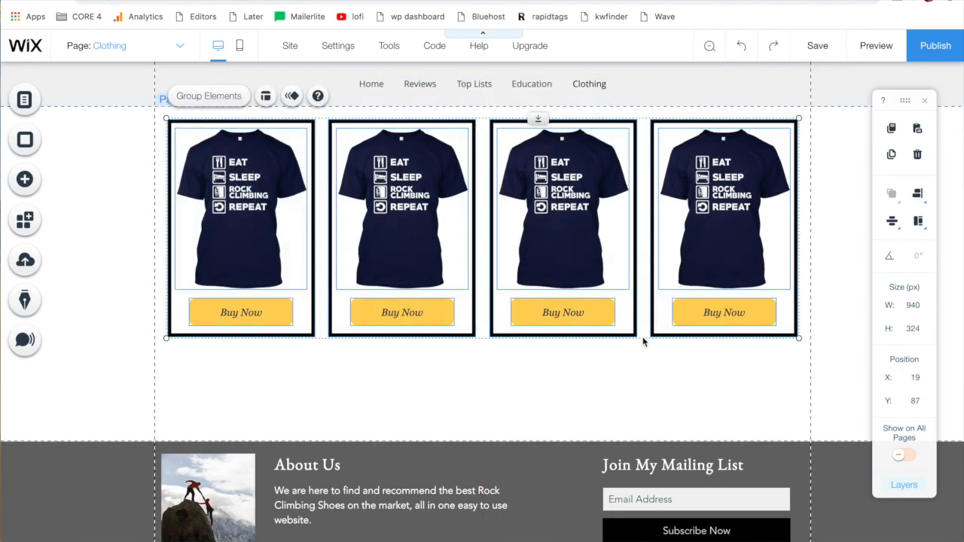
click(822, 362)
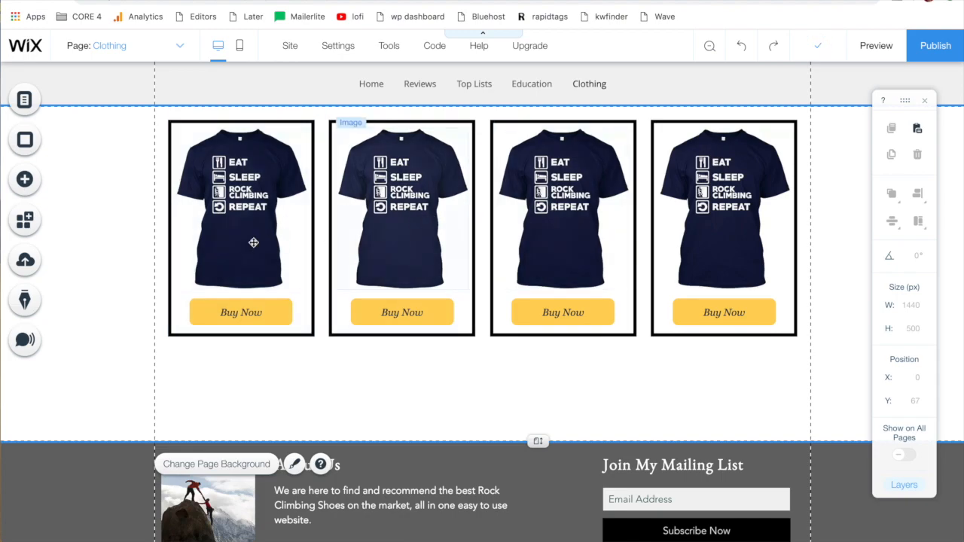
Extend the Clothing page's height to 897 px to make room below the card row.
scroll(824, 383, down, 1)
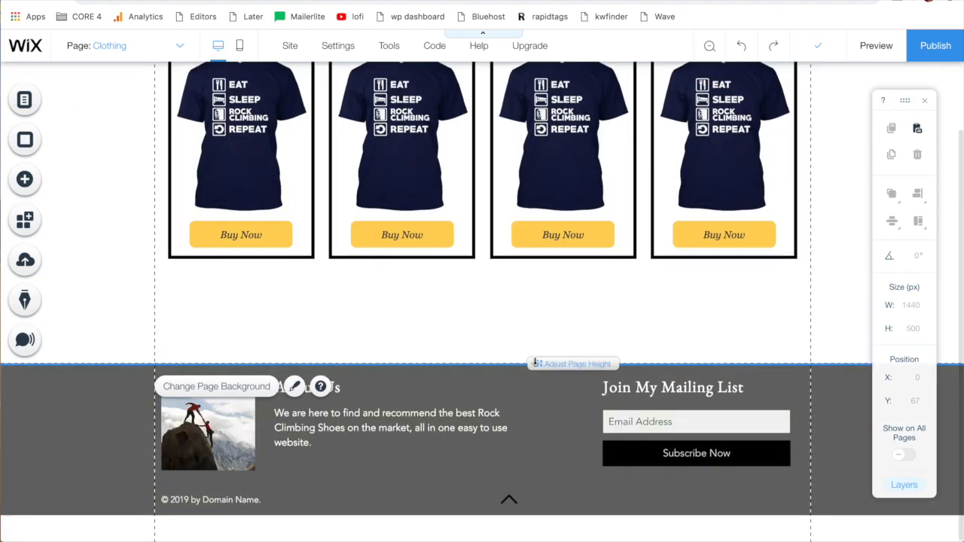
drag(534, 364, 536, 499)
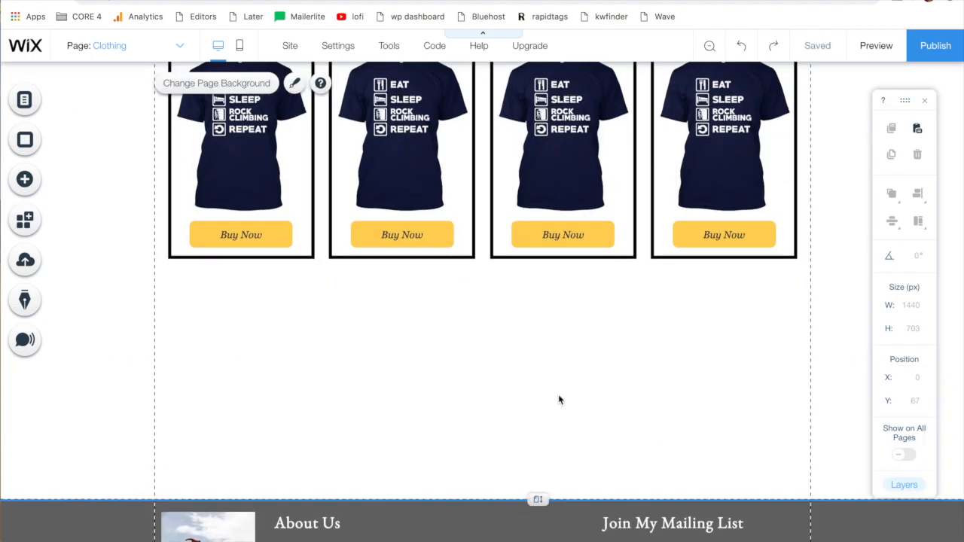
scroll(558, 399, down, 2)
drag(538, 365, 535, 502)
scroll(603, 317, up, 3)
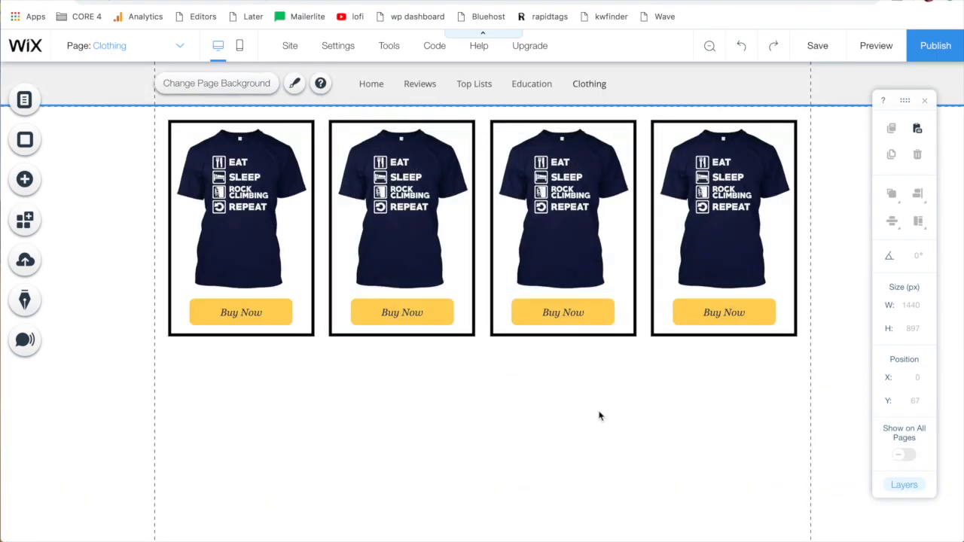
scroll(600, 416, down, 3)
scroll(607, 215, up, 3)
Duplicate all four cards together and place the copies as a second row directly below, at X 19, Y 430.
drag(847, 390, 150, 116)
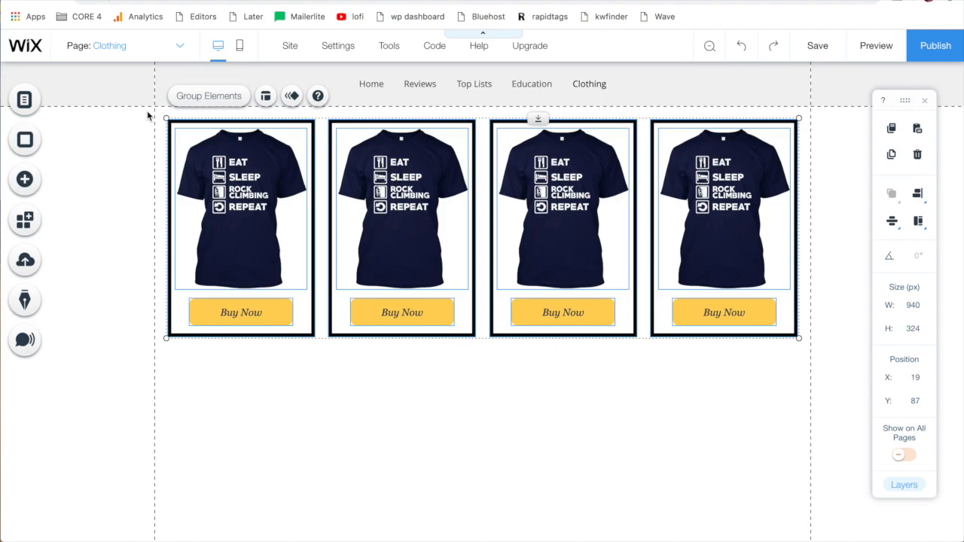
key(ctrl+d)
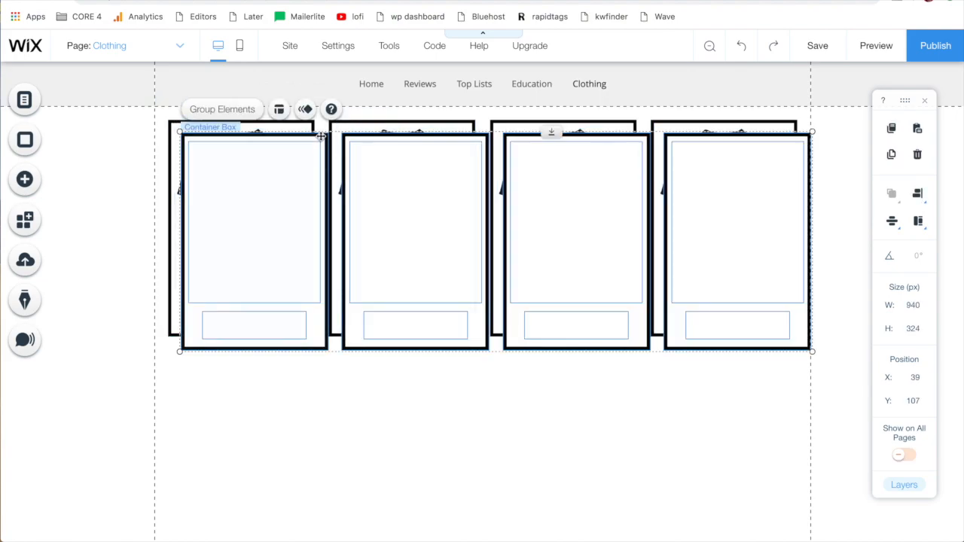
drag(321, 138, 308, 353)
Send the first container box of the second row to the back, behind its T-shirt image and button.
click(302, 207)
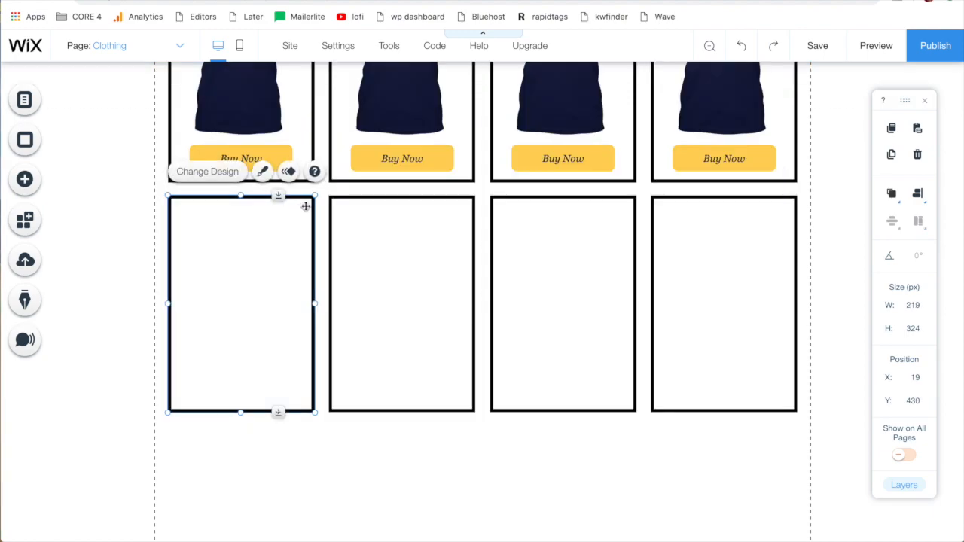
right_click(306, 205)
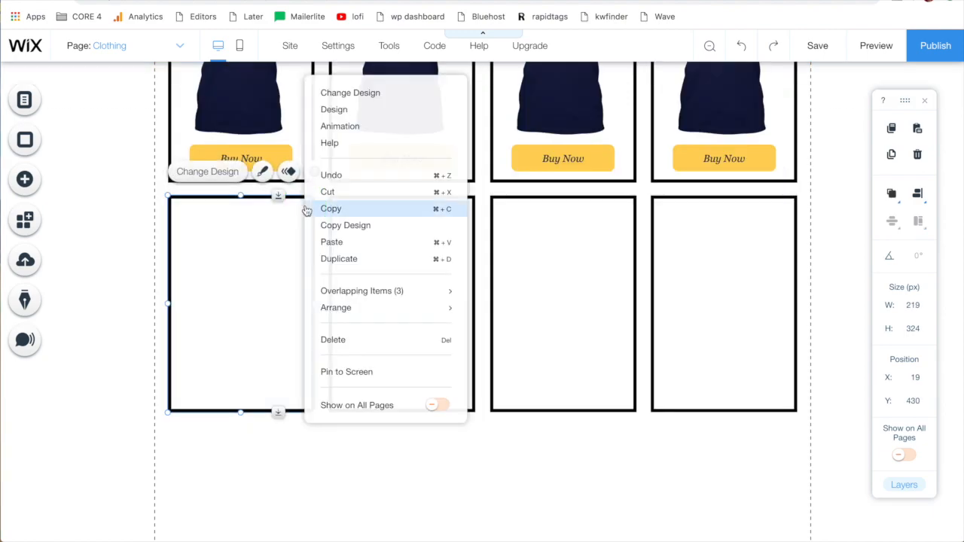
mouse_move(368, 313)
click(541, 360)
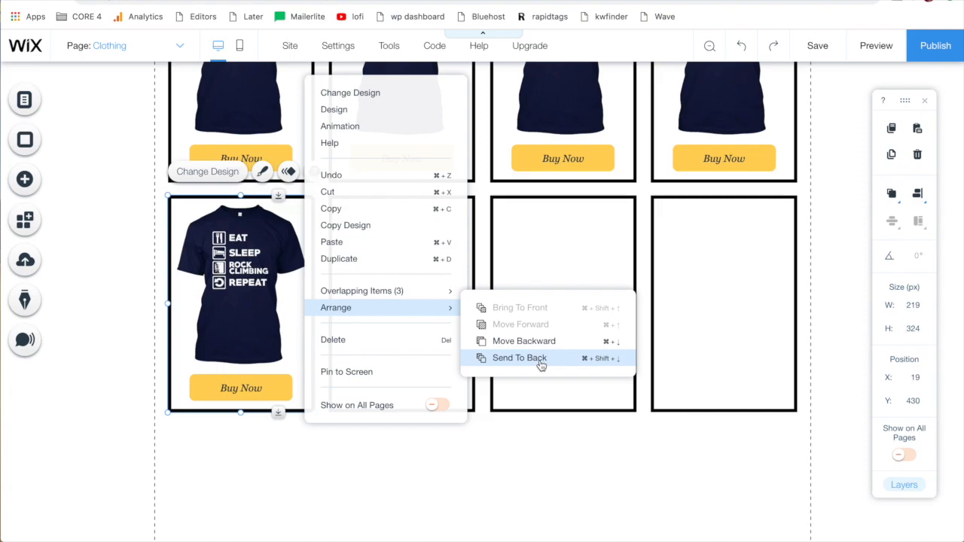
click(628, 447)
Send the other three container boxes of the second row to the back, behind their T-shirt images and buttons.
click(472, 205)
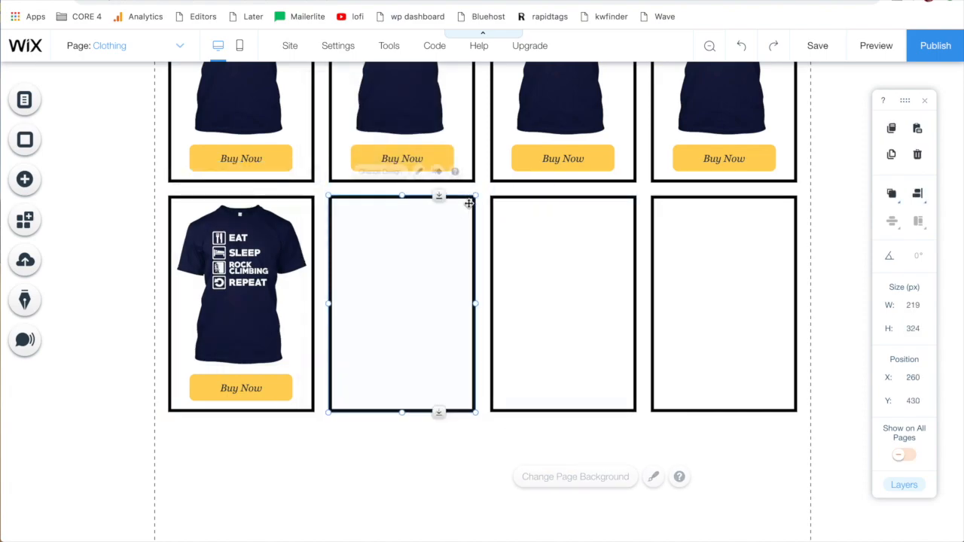
right_click(471, 205)
mouse_move(517, 308)
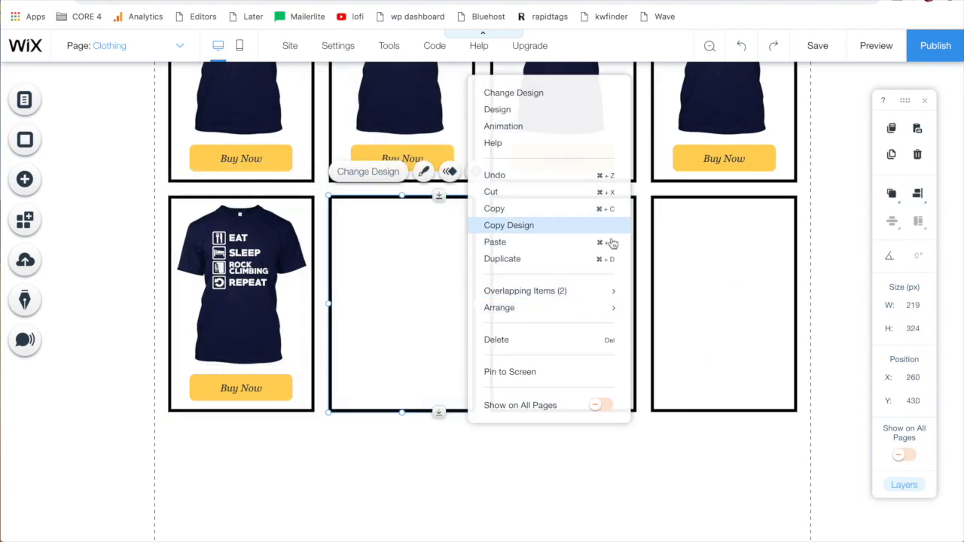
click(682, 358)
right_click(631, 202)
right_click(795, 202)
mouse_move(670, 307)
click(609, 356)
click(83, 361)
scroll(123, 353, up, 2)
scroll(123, 354, up, 1)
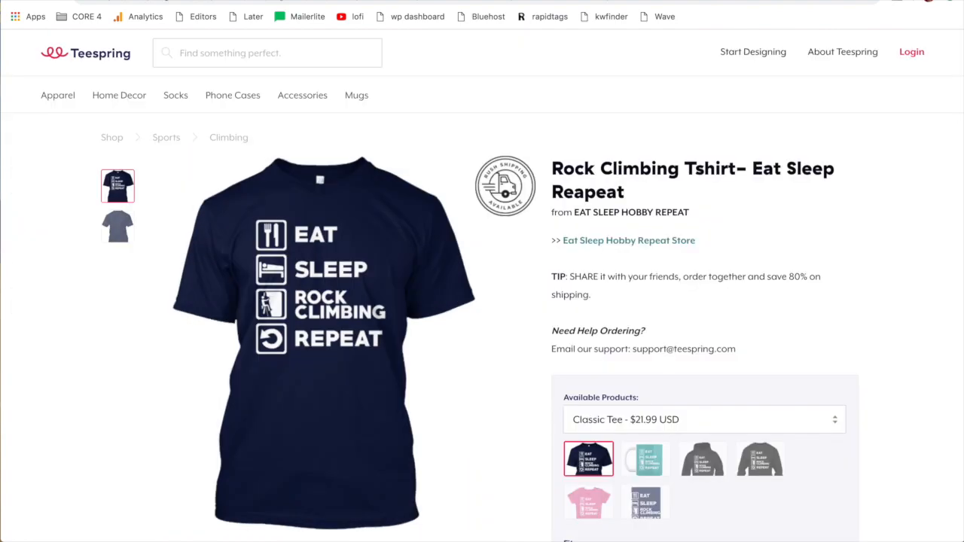
Copy the web address of the Rock Climbing Tshirt product page on Teespring.
click(385, 11)
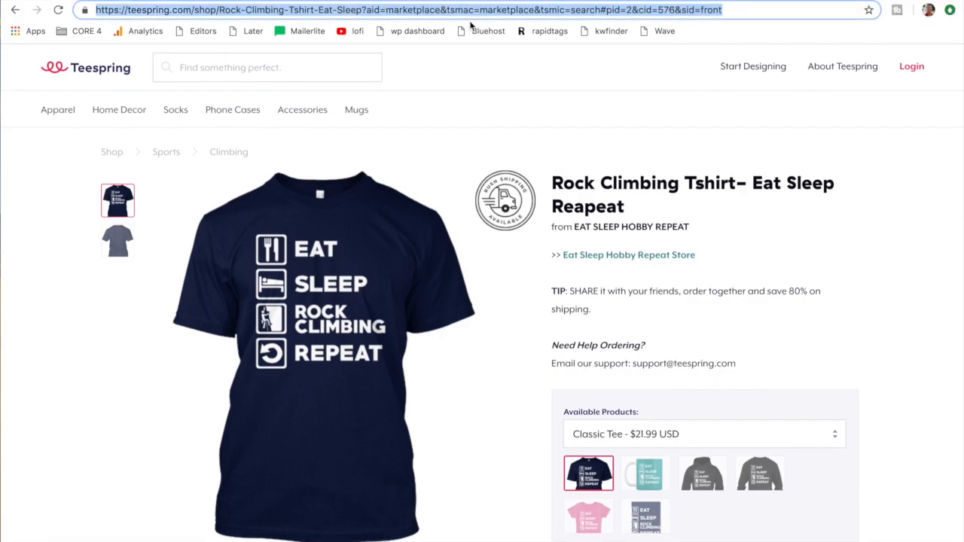
right_click(381, 13)
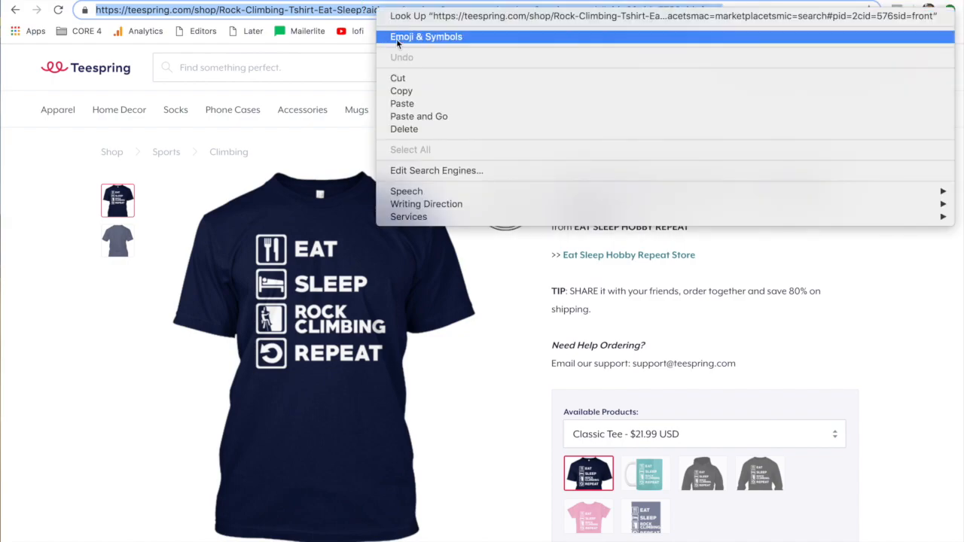
click(408, 94)
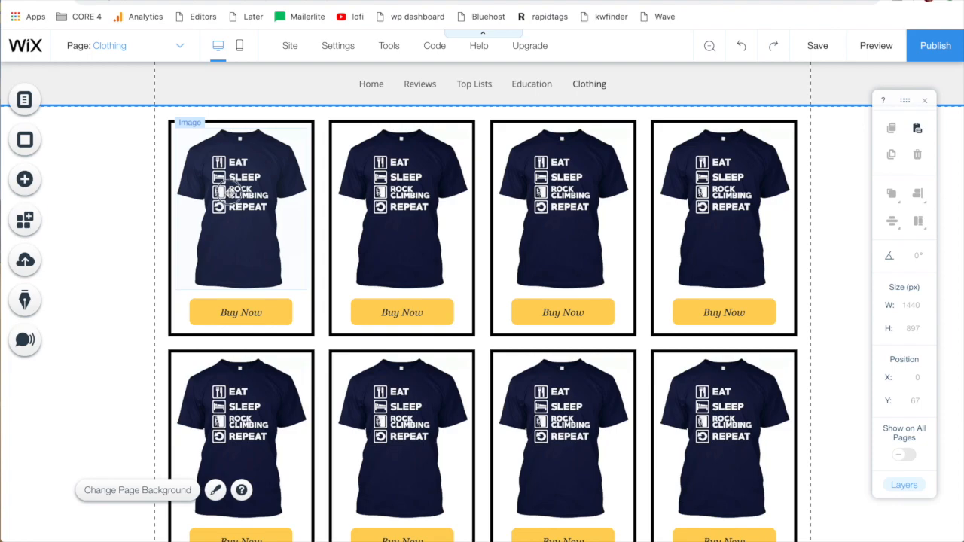
In the Wix editor, link the first card's T-shirt image to the copied web address, opening in a new window.
click(230, 193)
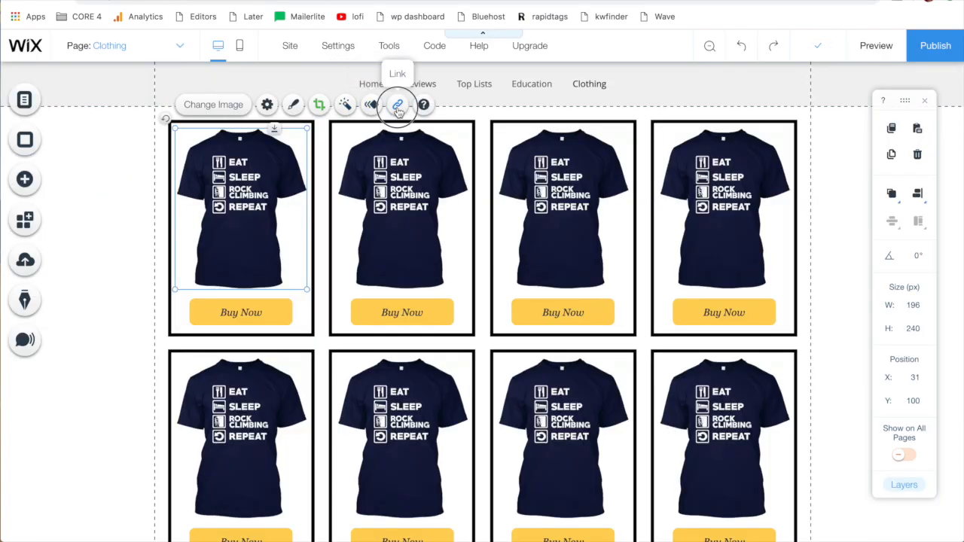
click(397, 105)
click(316, 198)
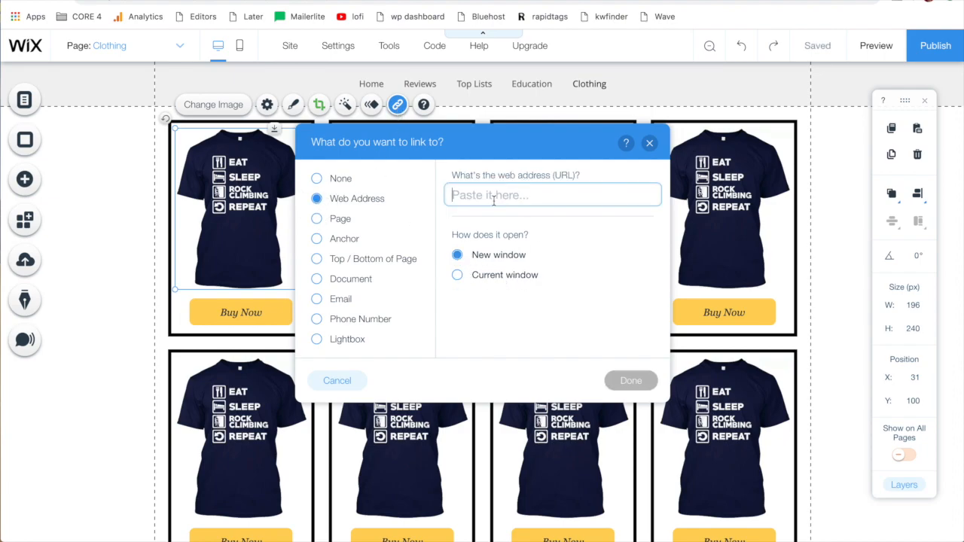
key(ctrl+v)
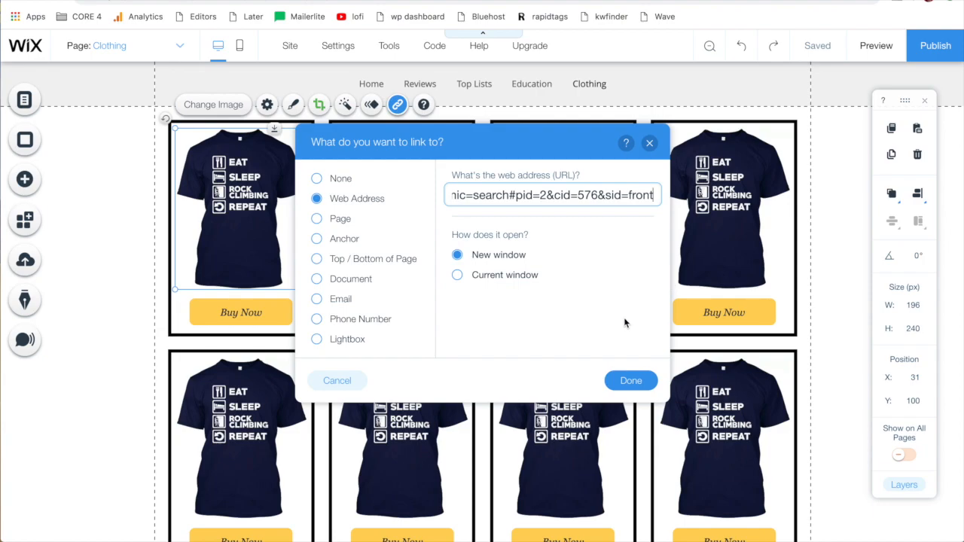
click(634, 381)
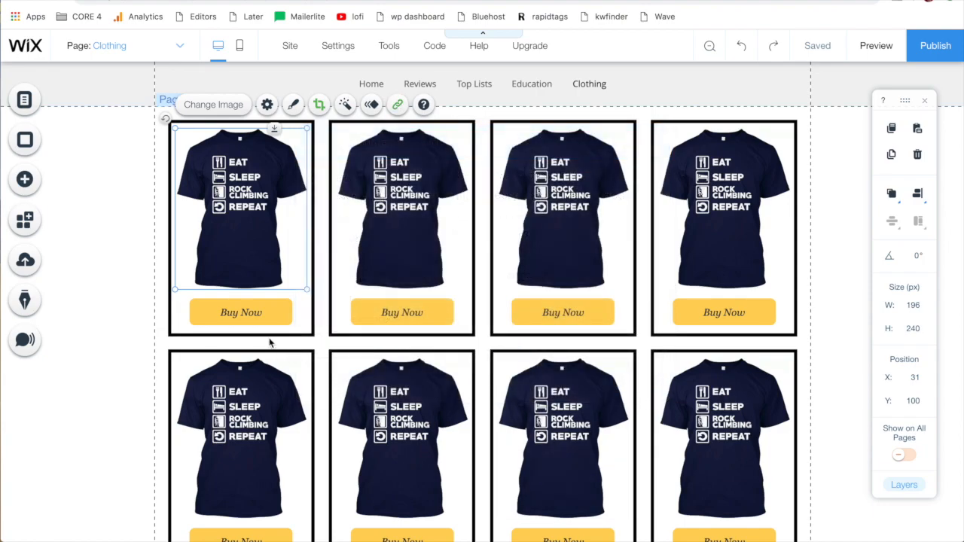
Link the first card's Buy Now button to the copied web address, opening in a new window.
click(246, 318)
click(350, 274)
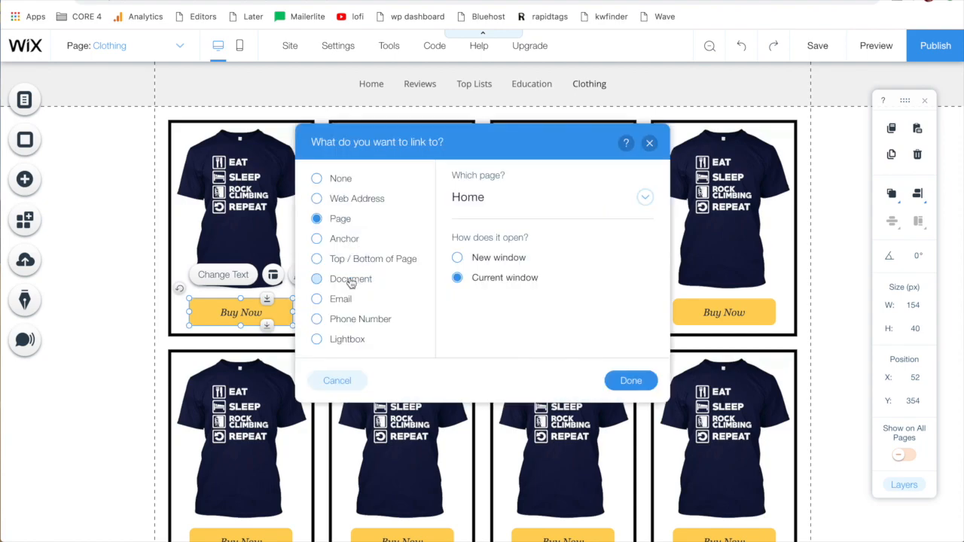
click(317, 199)
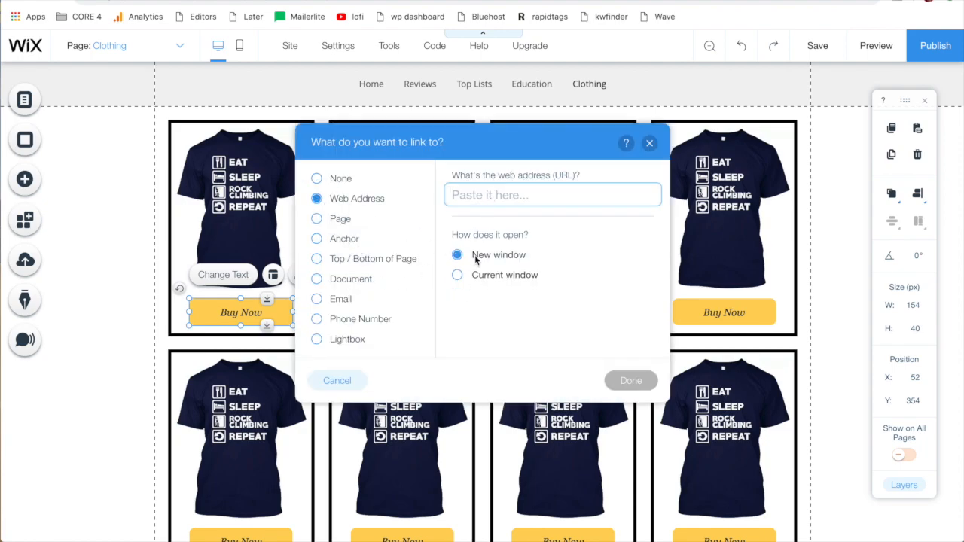
key(ctrl+v)
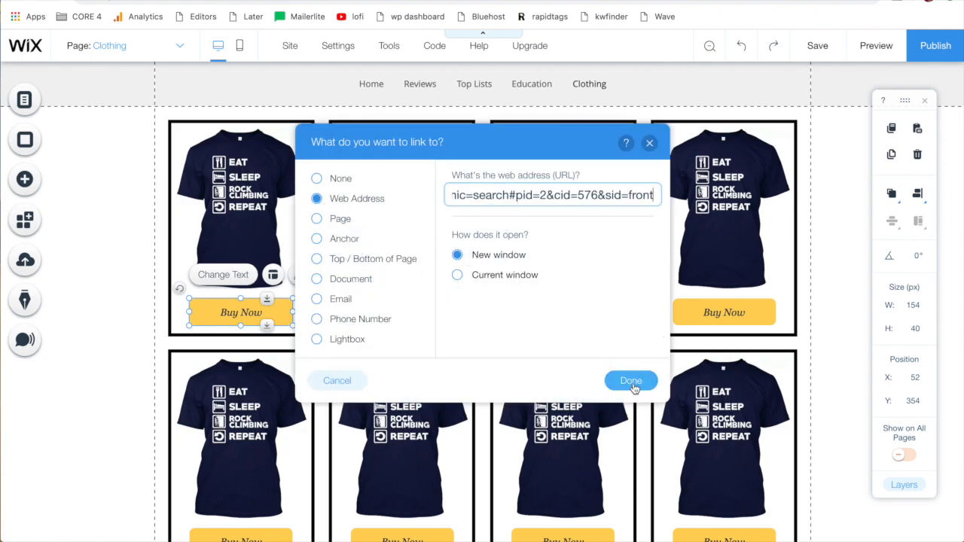
click(633, 382)
Preview the Clothing page, test the first T-shirt image's link, and return to the editor.
click(876, 45)
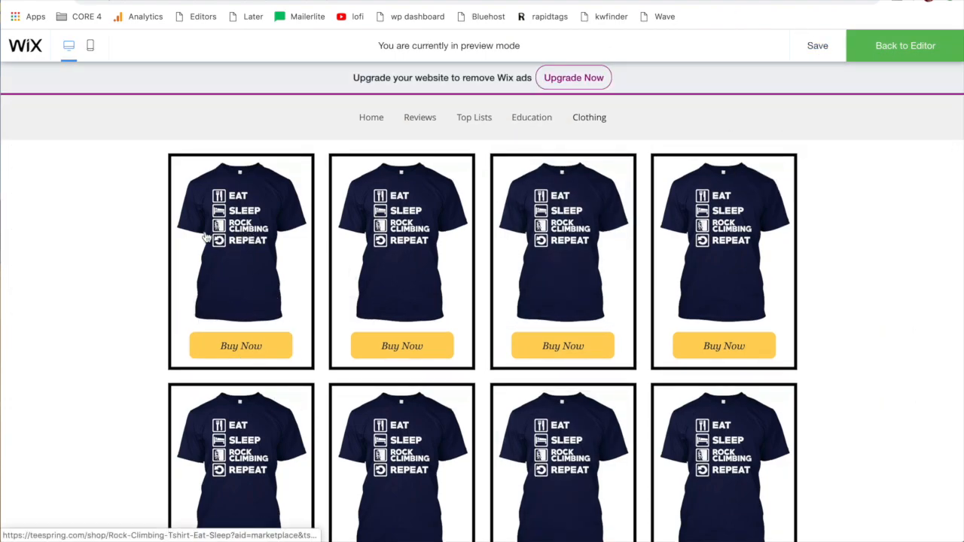
click(248, 258)
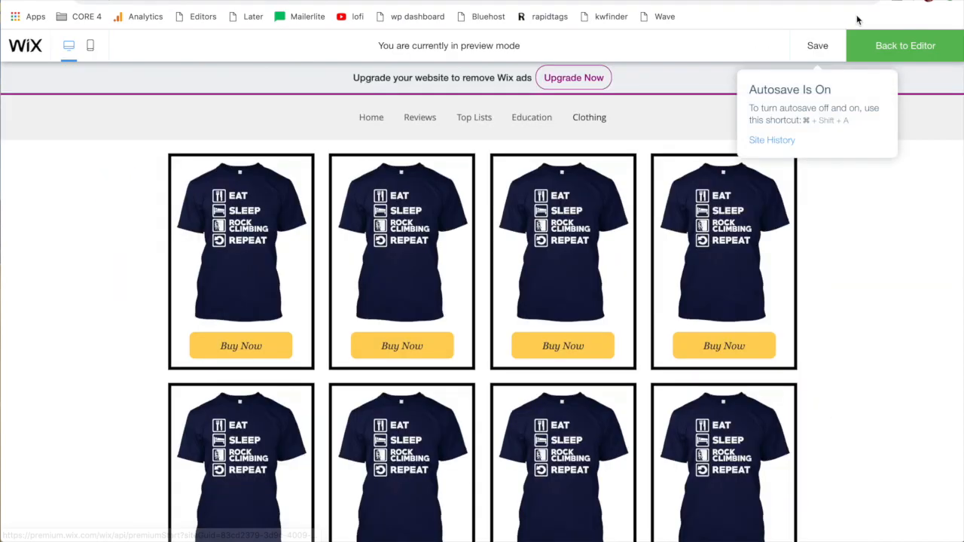
click(900, 43)
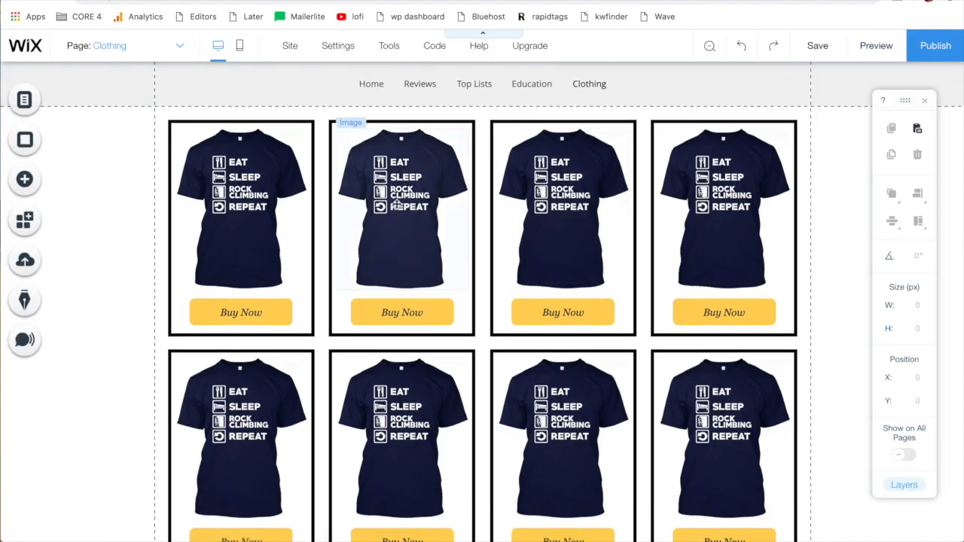
Replace the T-shirt image in the first row's second card with the "My Thighs Are Hungover" tank top image, 560.jpg.
click(397, 205)
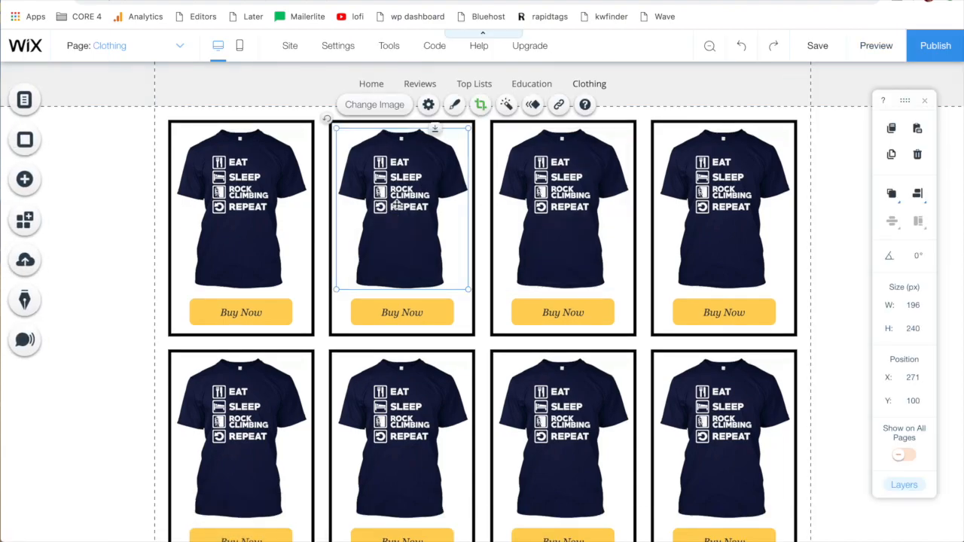
click(377, 105)
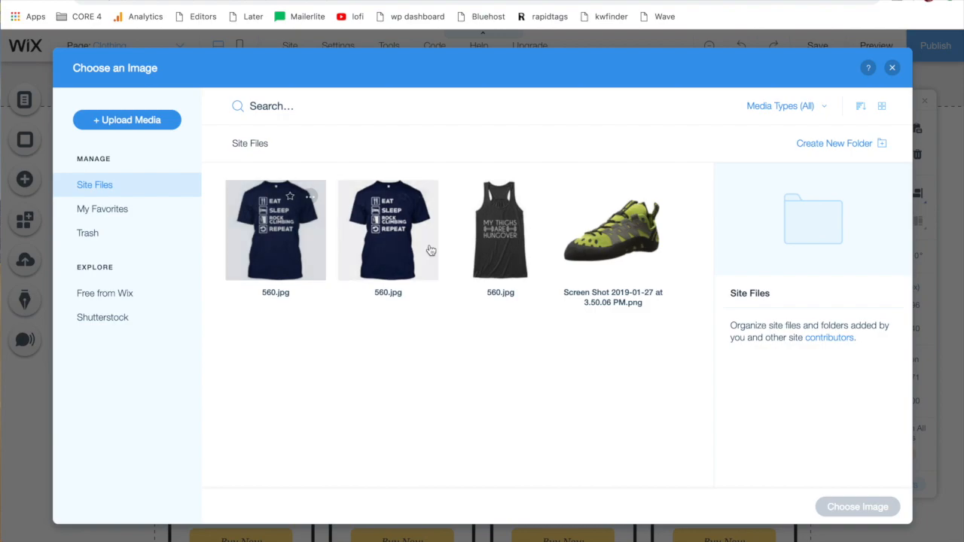
click(498, 242)
click(857, 507)
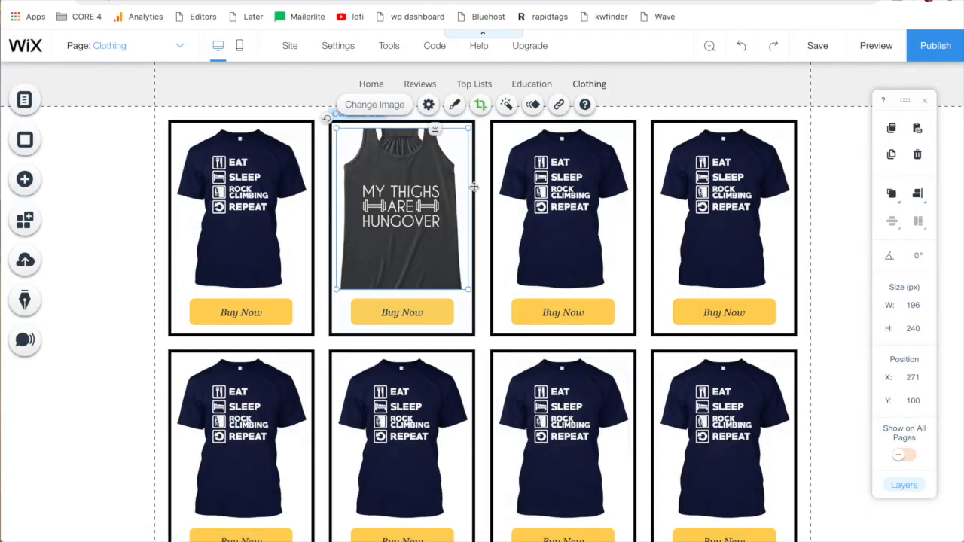
Adjust the tank top's crop to show the whole garment, resize it to 135 by 240 px, and position it at X 302, Y 100.
click(483, 33)
double_click(450, 204)
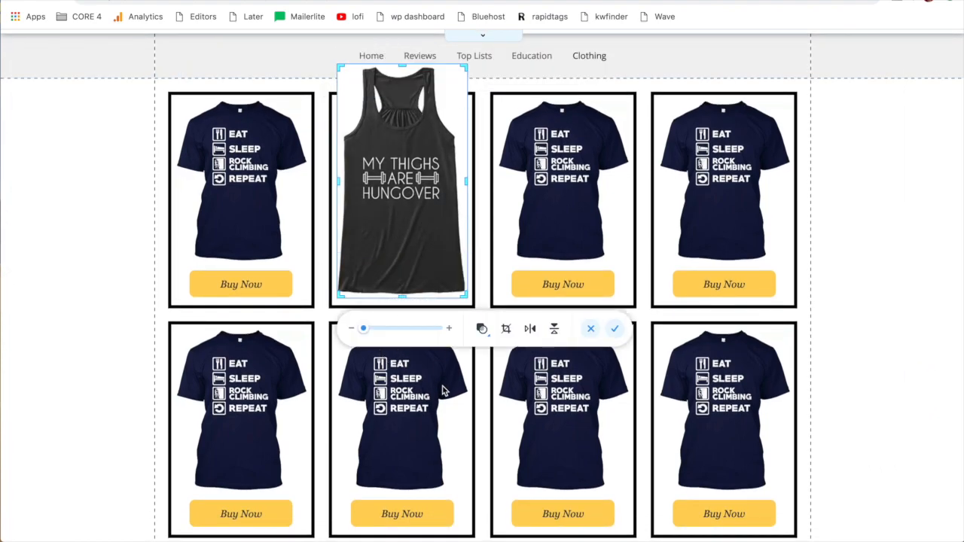
click(615, 328)
drag(468, 95, 432, 160)
drag(394, 209, 414, 176)
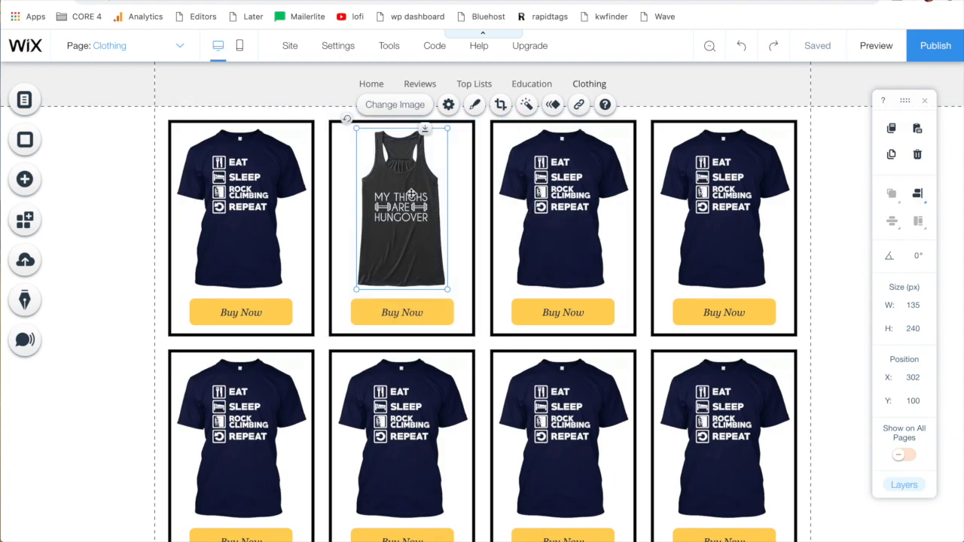
key(ctrl+Tab)
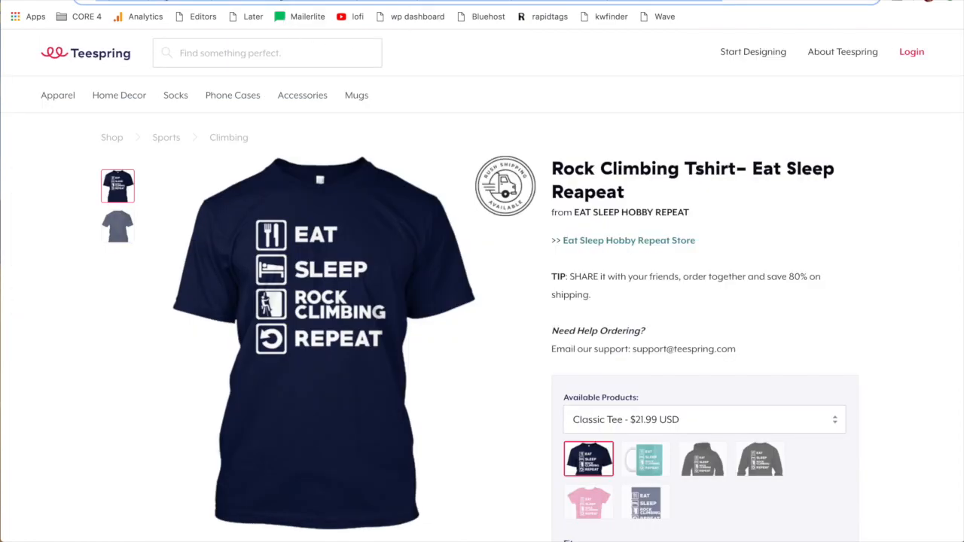
click(324, 0)
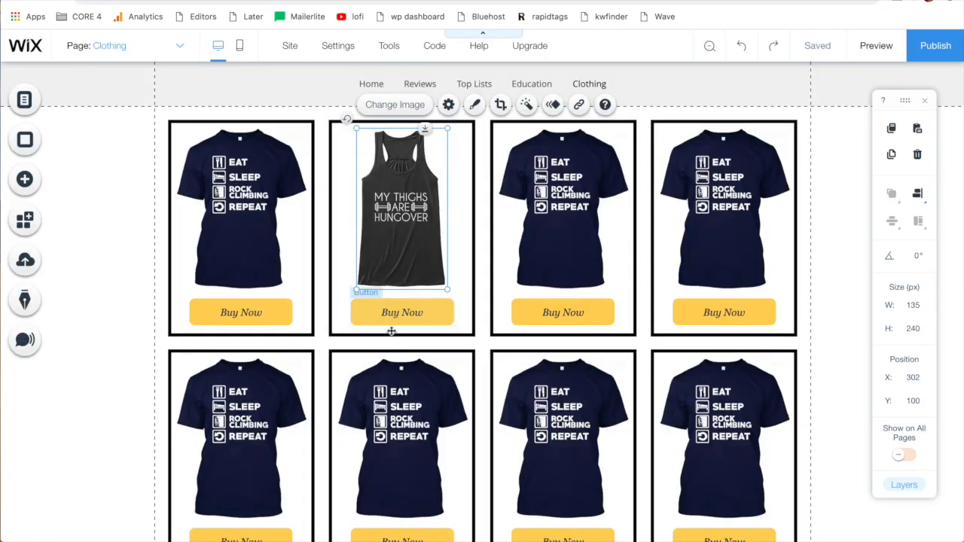
click(833, 344)
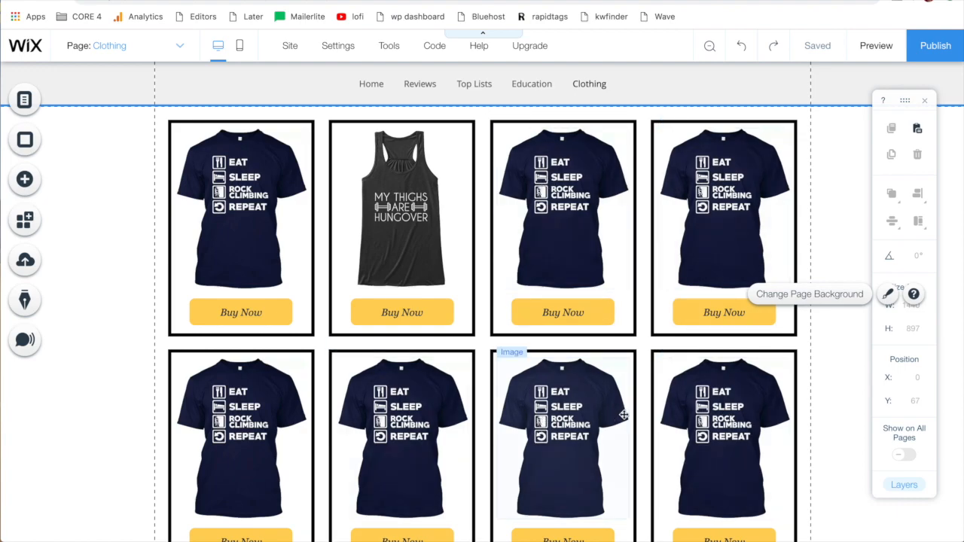
scroll(624, 415, down, 2)
scroll(559, 219, up, 1)
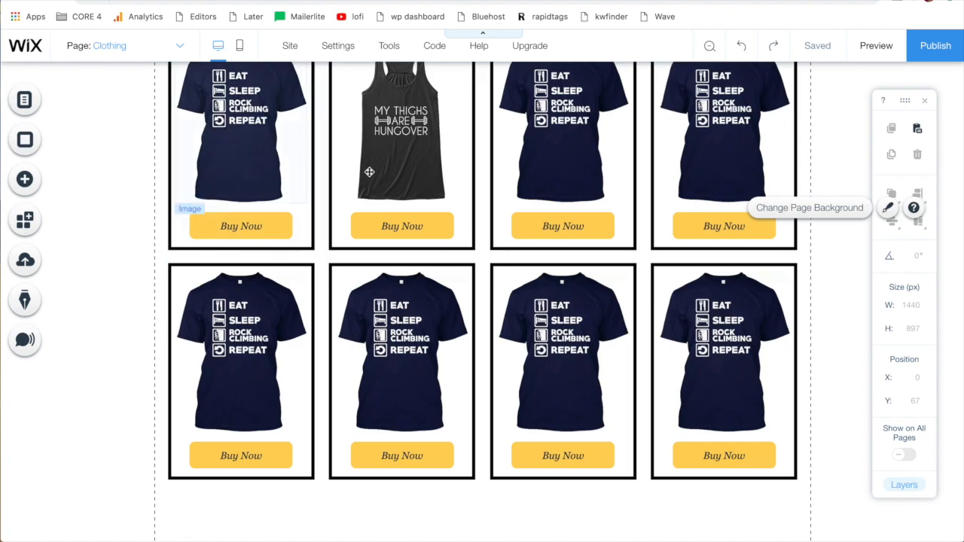
In the mobile layout, extend the Clothing page to about 2697 px high, adding space between the last product card and the footer.
scroll(499, 247, down, 4)
scroll(566, 280, up, 8)
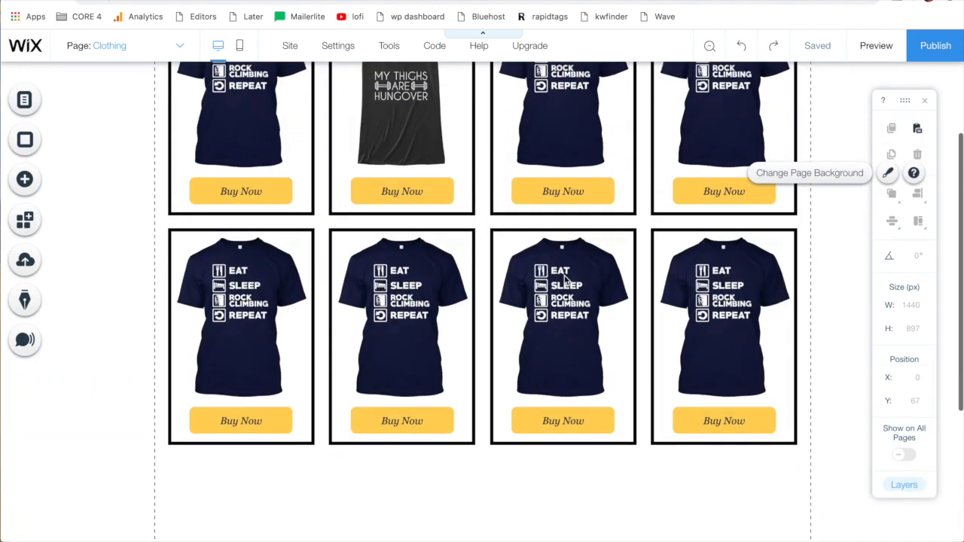
click(239, 45)
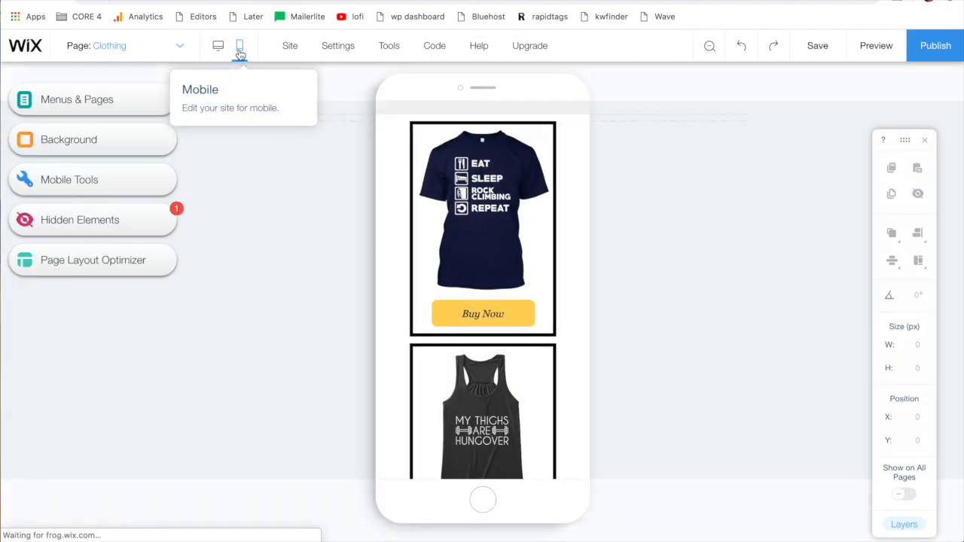
scroll(543, 246, down, 10)
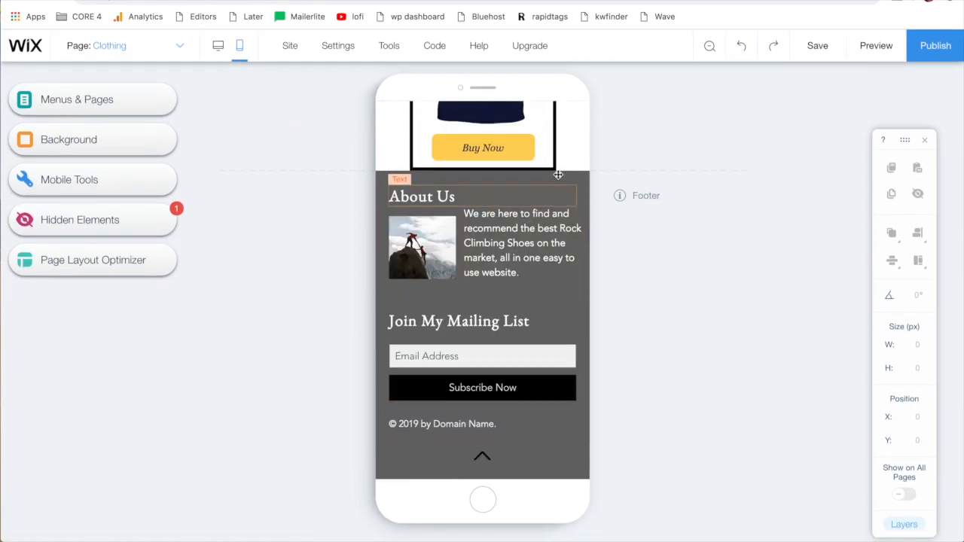
drag(537, 171, 537, 199)
scroll(578, 192, up, 3)
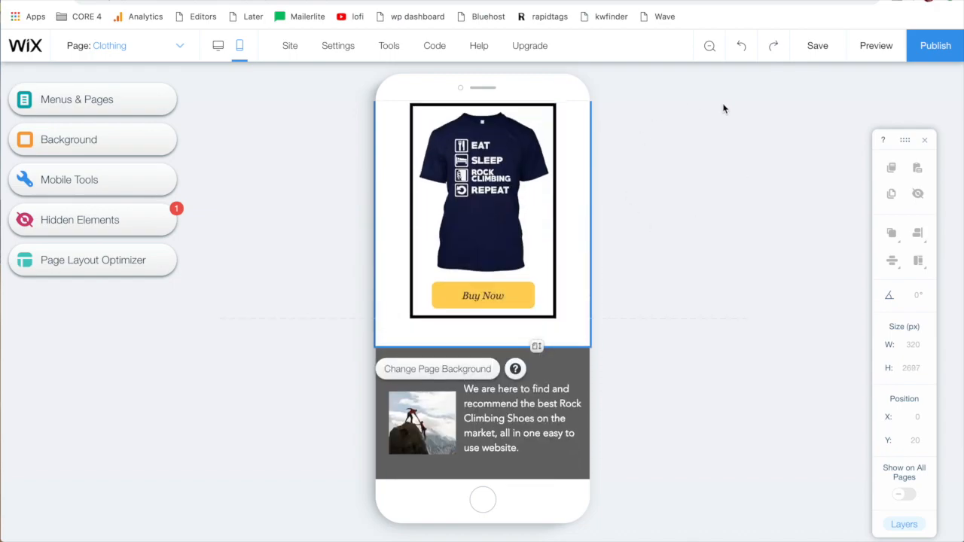
Save the site without publishing it and return to the desktop layout to review both rows of product cards.
click(819, 47)
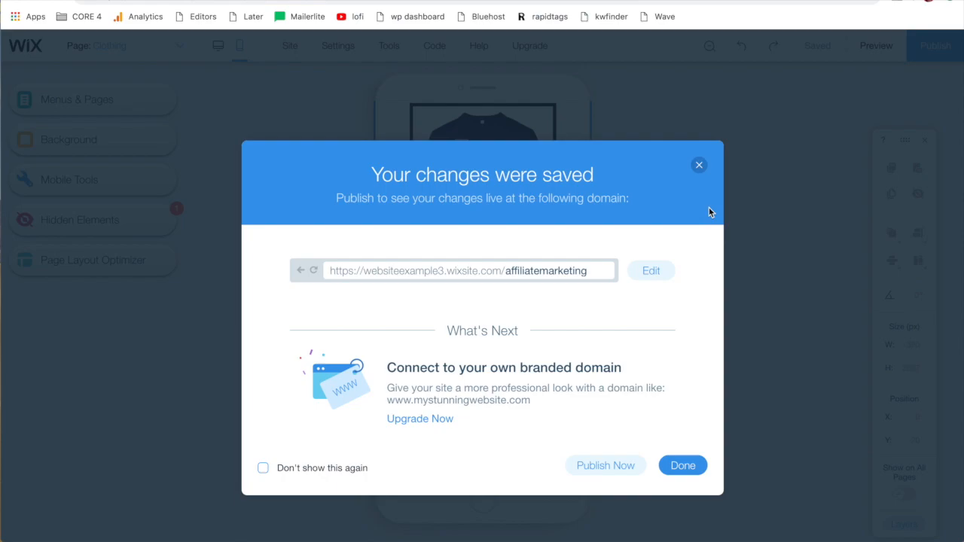
click(699, 164)
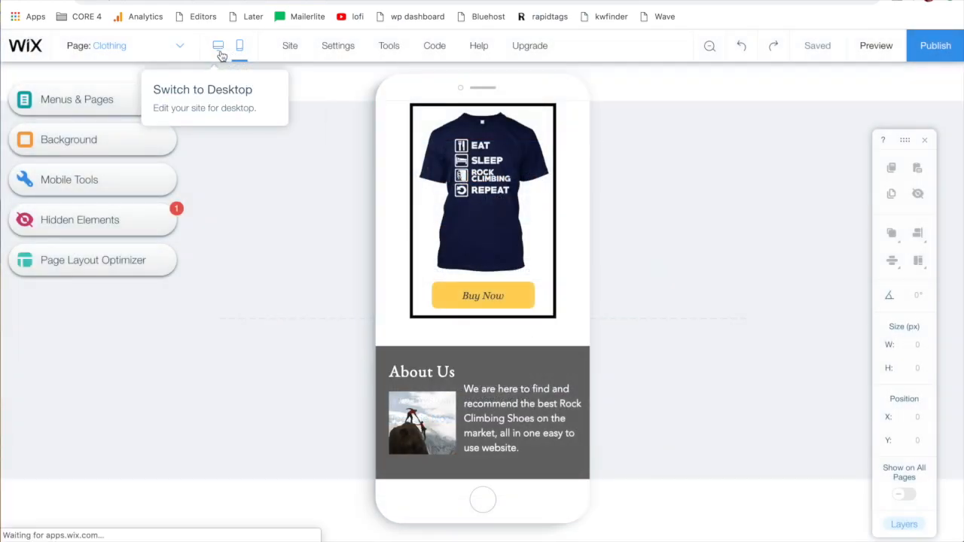
click(218, 48)
scroll(661, 269, up, 10)
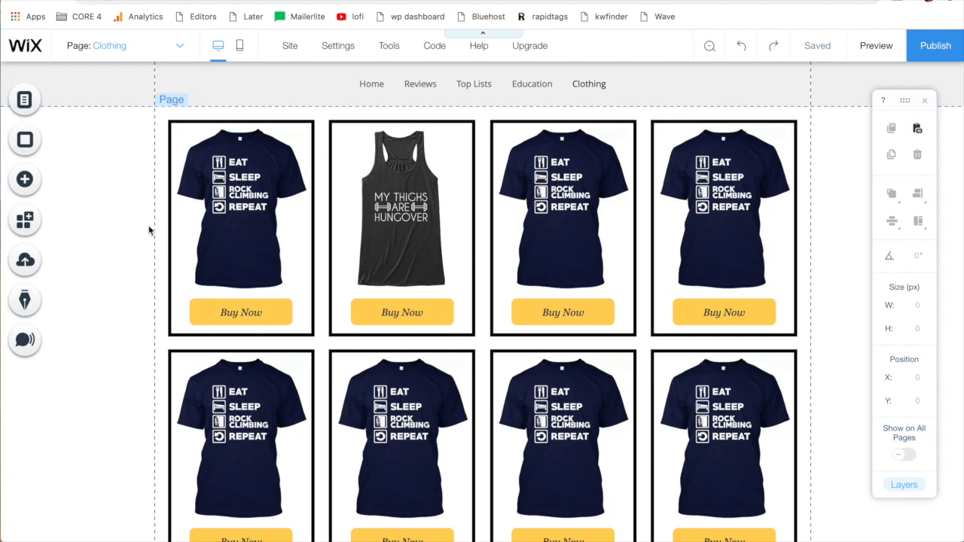
scroll(148, 228, down, 4)
scroll(149, 228, up, 3)
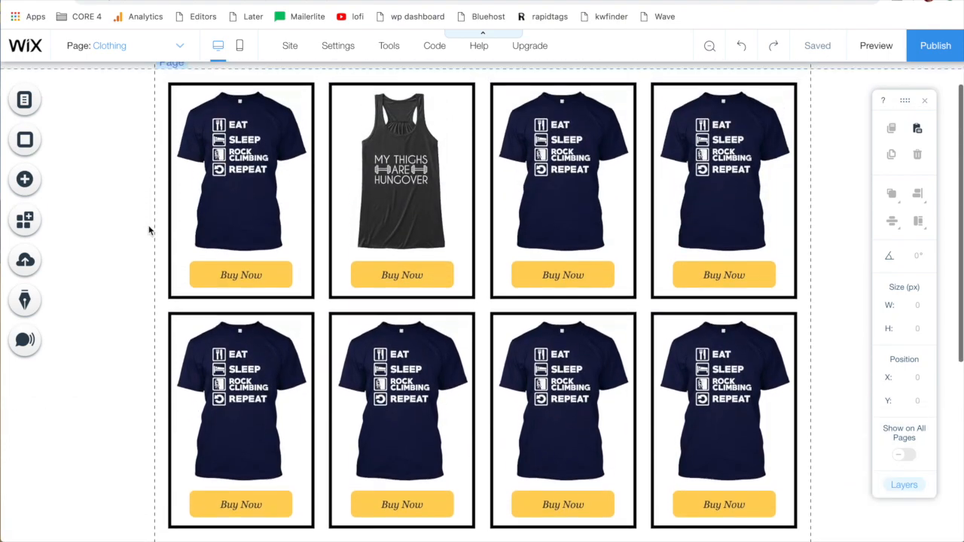